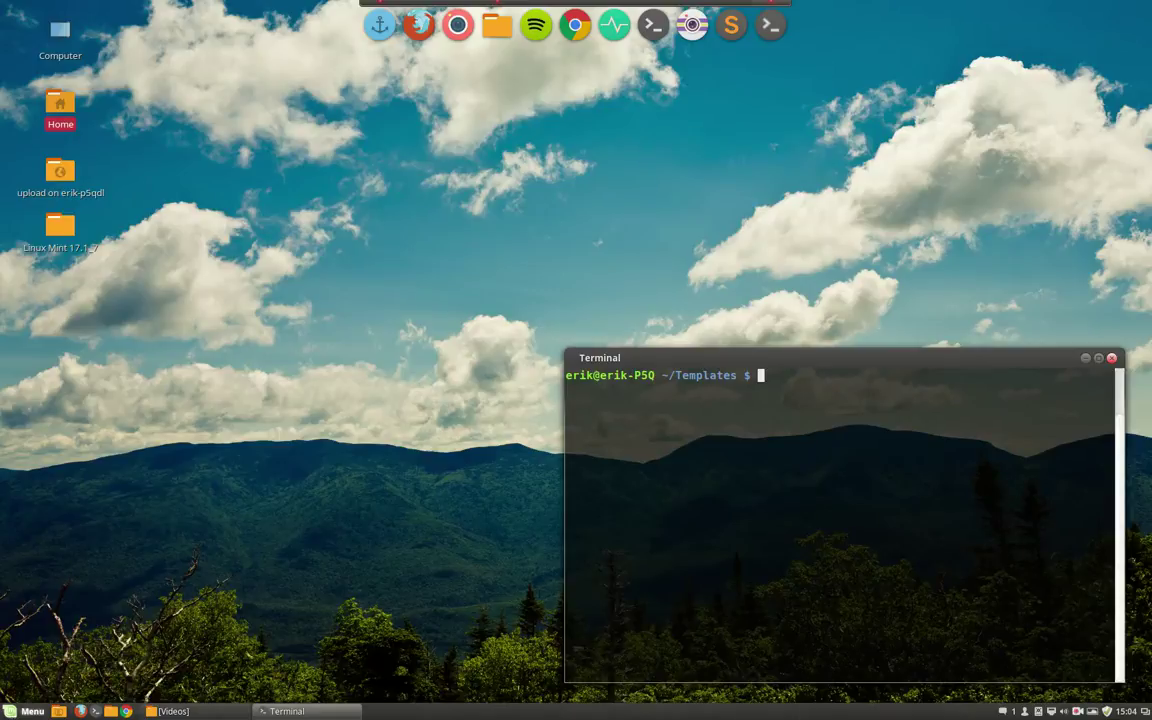
- Launch Software Manager from the Menu, authenticating with the administrator password
{"action": "left_click", "coordinate": [27, 711]}
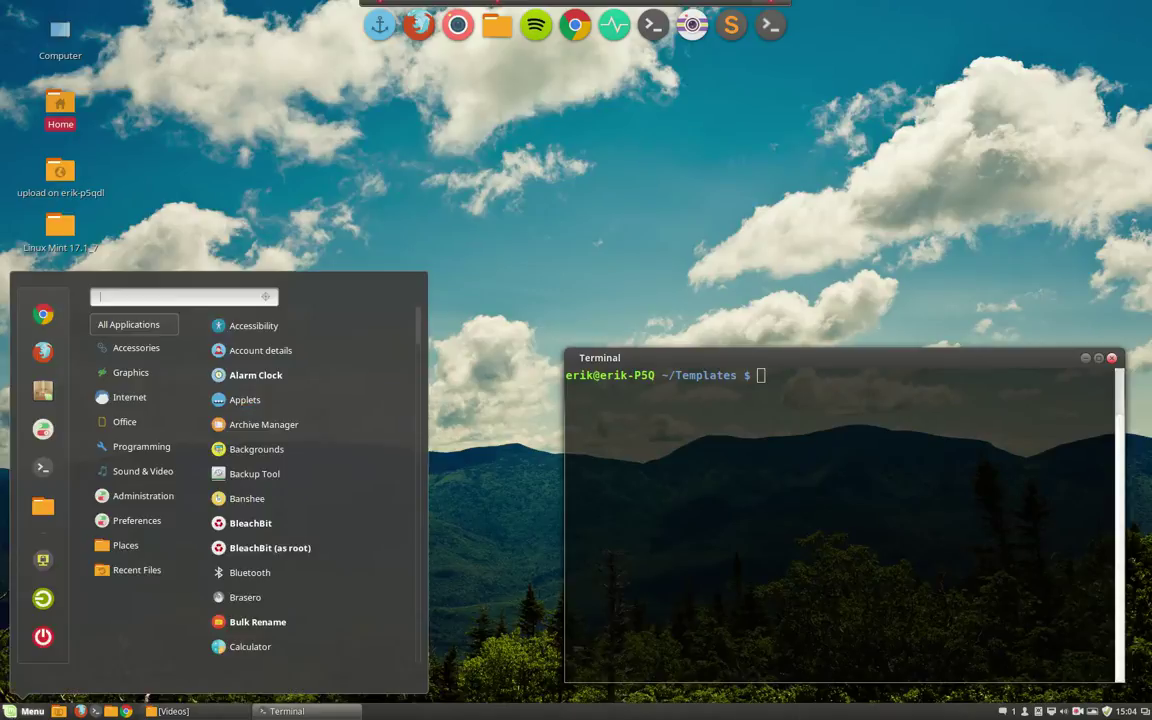
{"action": "left_click", "coordinate": [43, 390]}
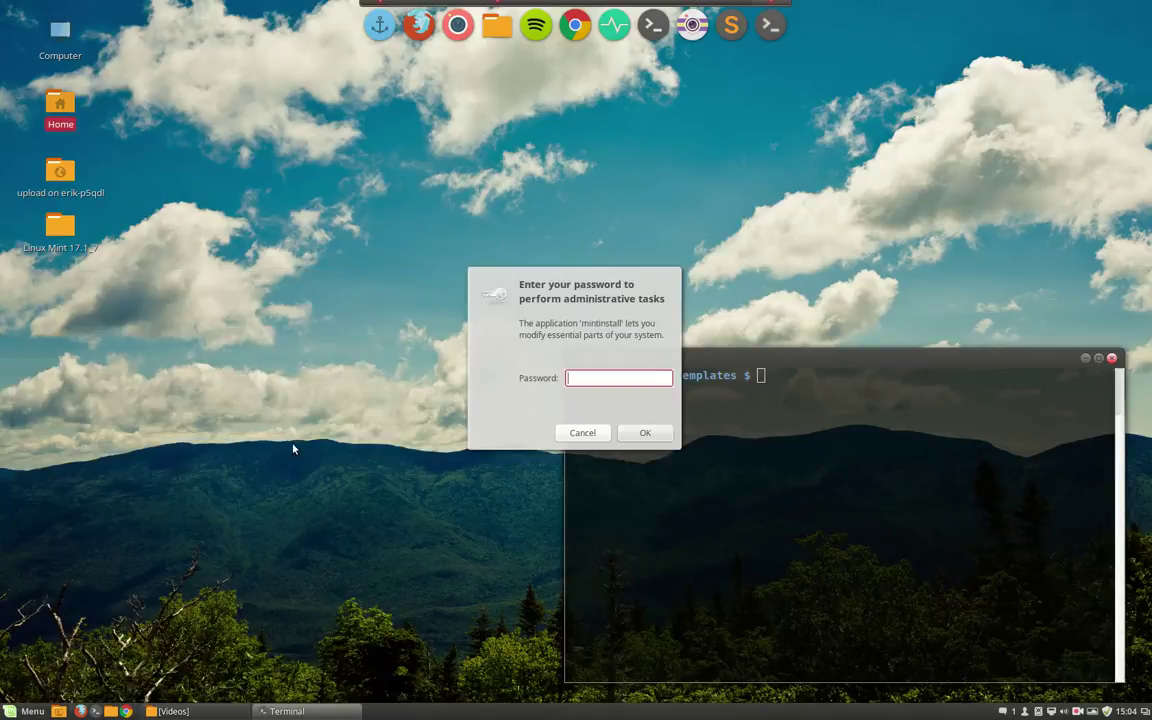
{"action": "type", "text": "••••"}
{"action": "key", "text": "Return"}
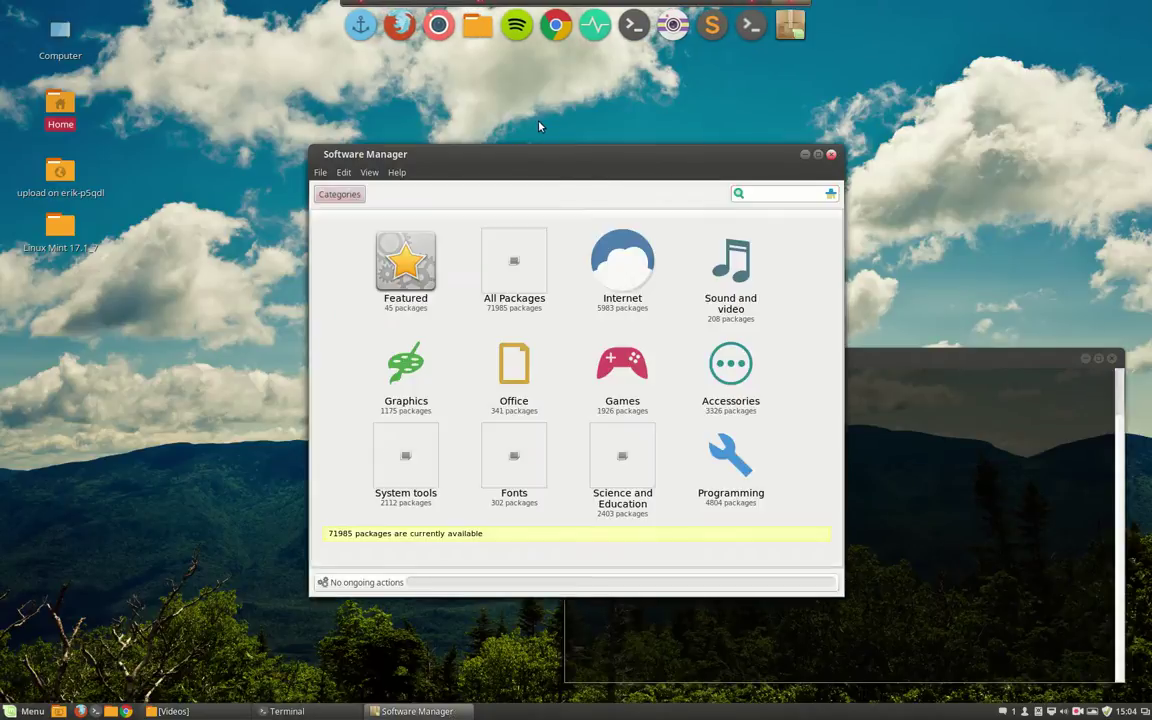
- Move the window, show the Featured category, and select gparted, gimp and wine
{"action": "left_click_drag", "start_coordinate": [593, 154], "coordinate": [541, 106]}
{"action": "left_click", "coordinate": [360, 225]}
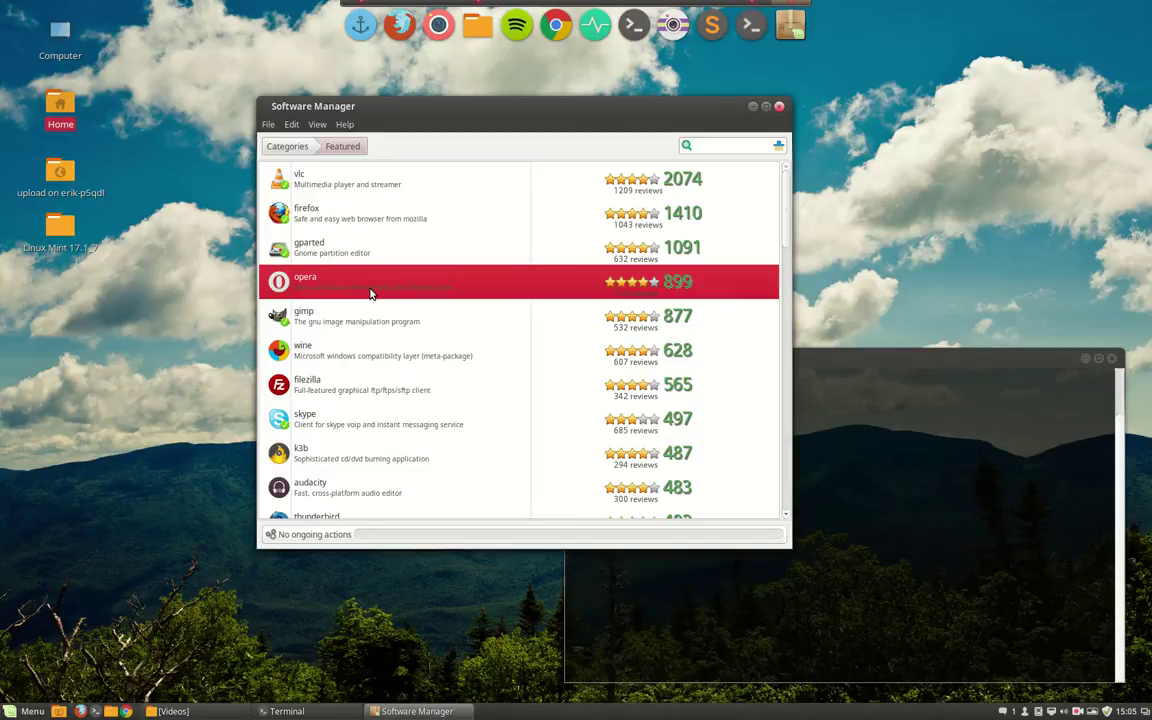
{"action": "left_click", "coordinate": [372, 255]}
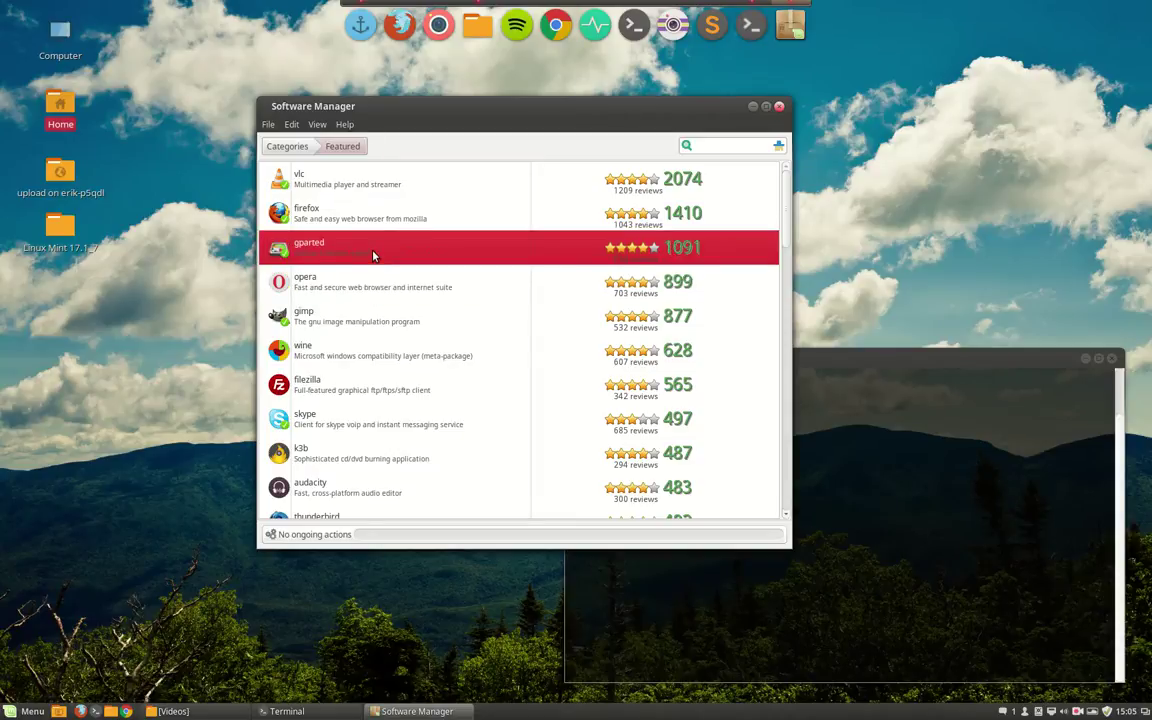
{"action": "left_click", "coordinate": [347, 328]}
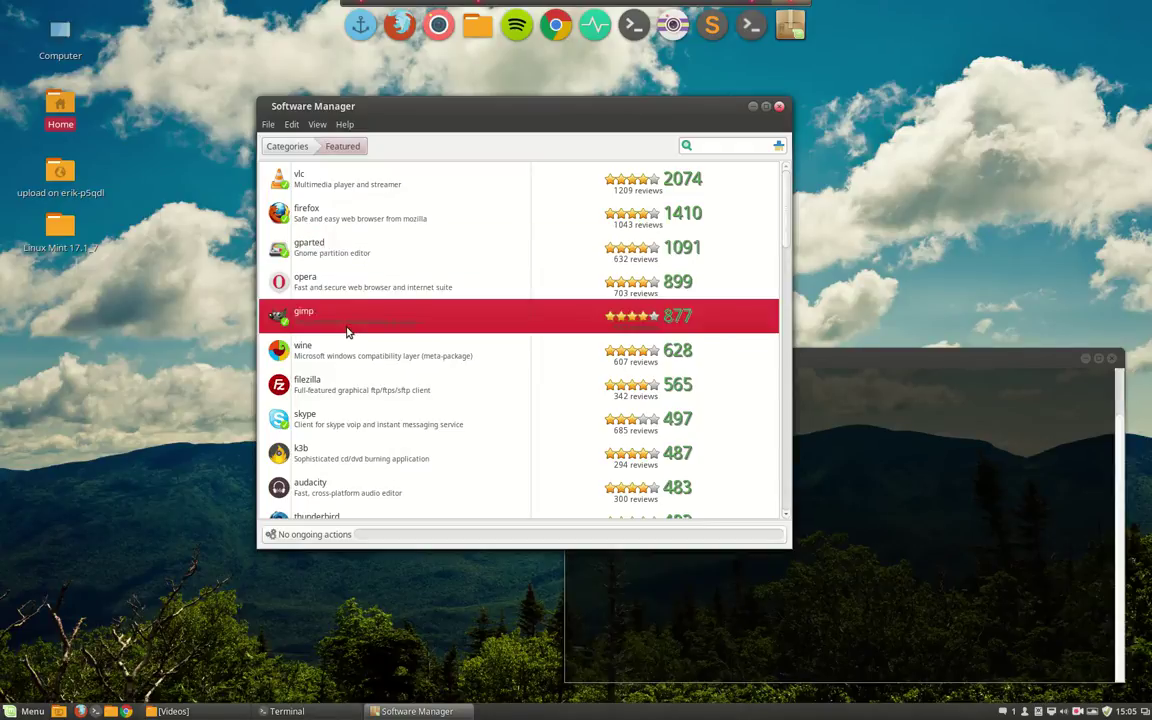
{"action": "left_click", "coordinate": [355, 360]}
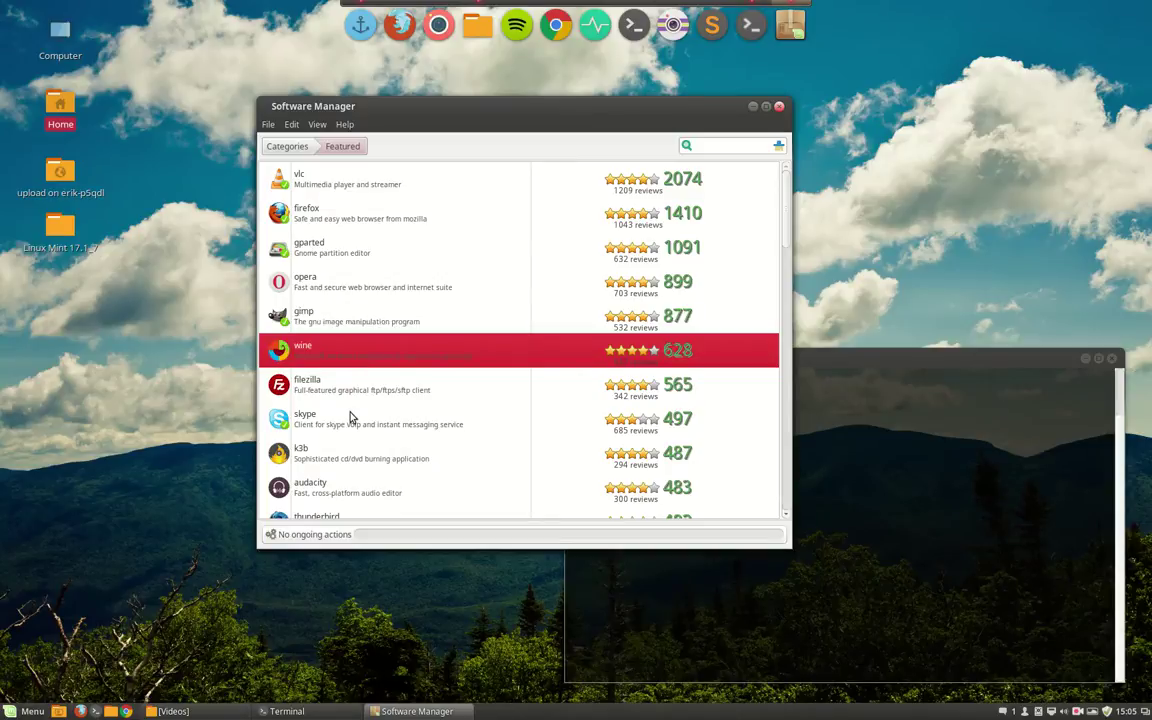
- Scroll down Featured, selecting filezilla, skype, k3b, audacity and thunderbird
{"action": "left_click", "coordinate": [370, 390]}
{"action": "scroll", "coordinate": [371, 405], "scroll_direction": "down", "scroll_amount": 1}
{"action": "left_click", "coordinate": [364, 390]}
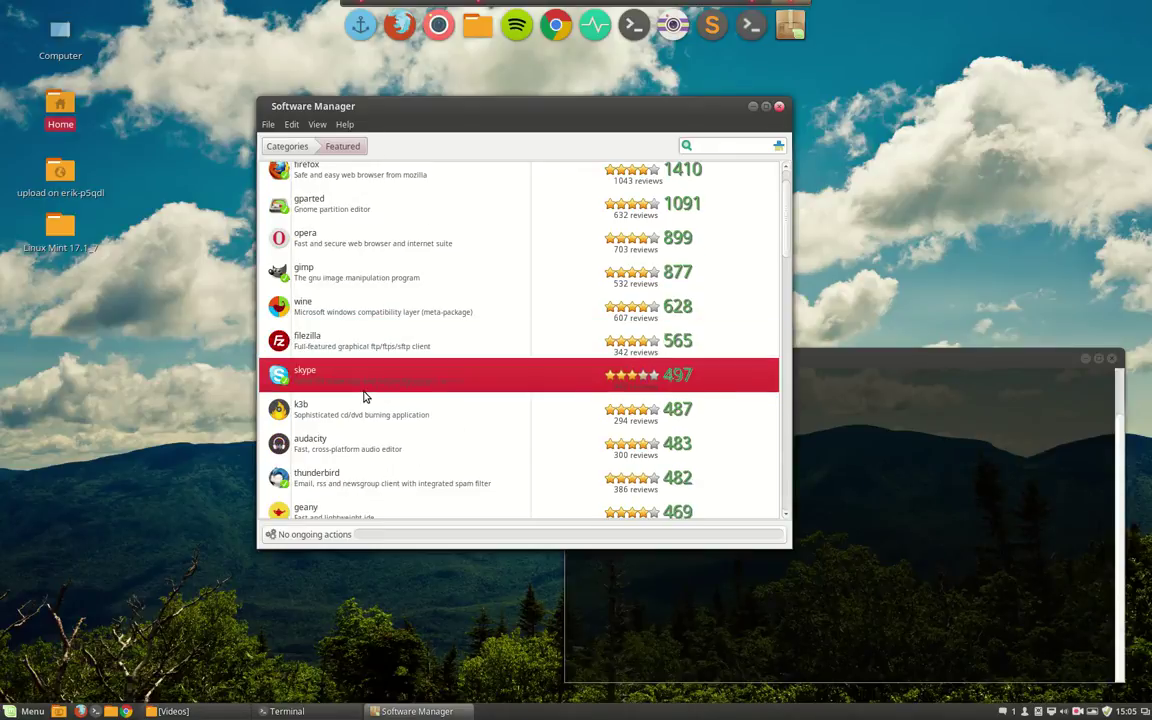
{"action": "scroll", "coordinate": [368, 380], "scroll_direction": "down", "scroll_amount": 2}
{"action": "left_click", "coordinate": [417, 280]}
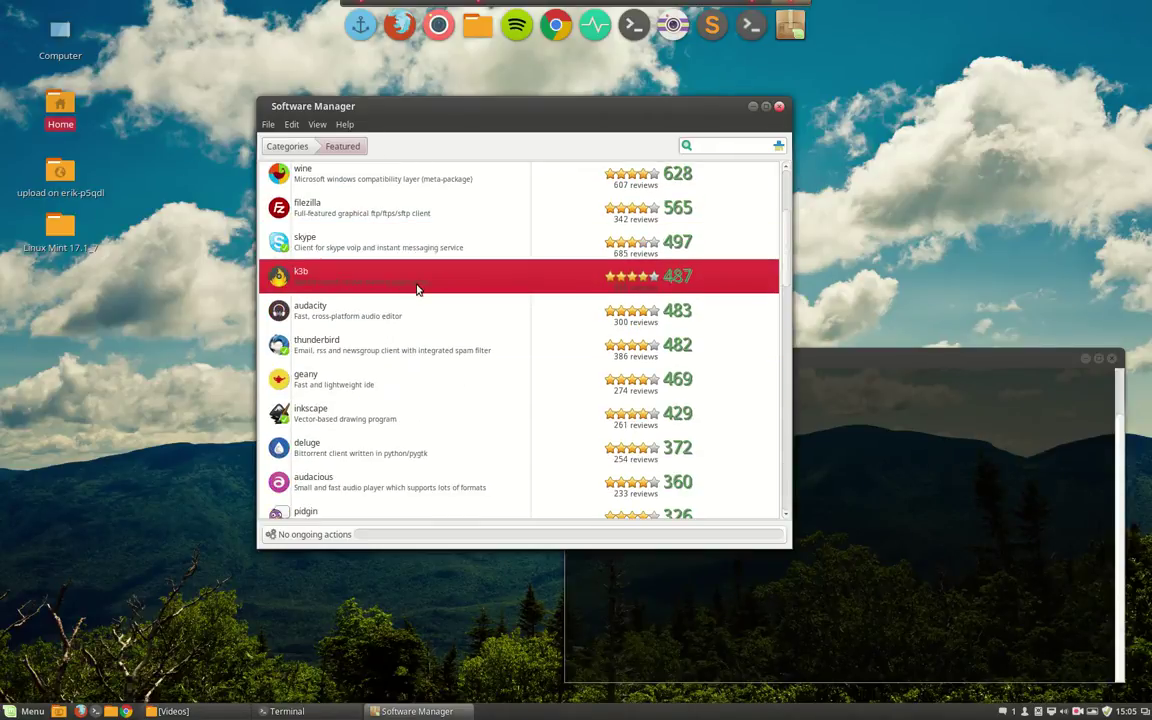
{"action": "scroll", "coordinate": [415, 293], "scroll_direction": "down", "scroll_amount": 2}
{"action": "left_click", "coordinate": [381, 231]}
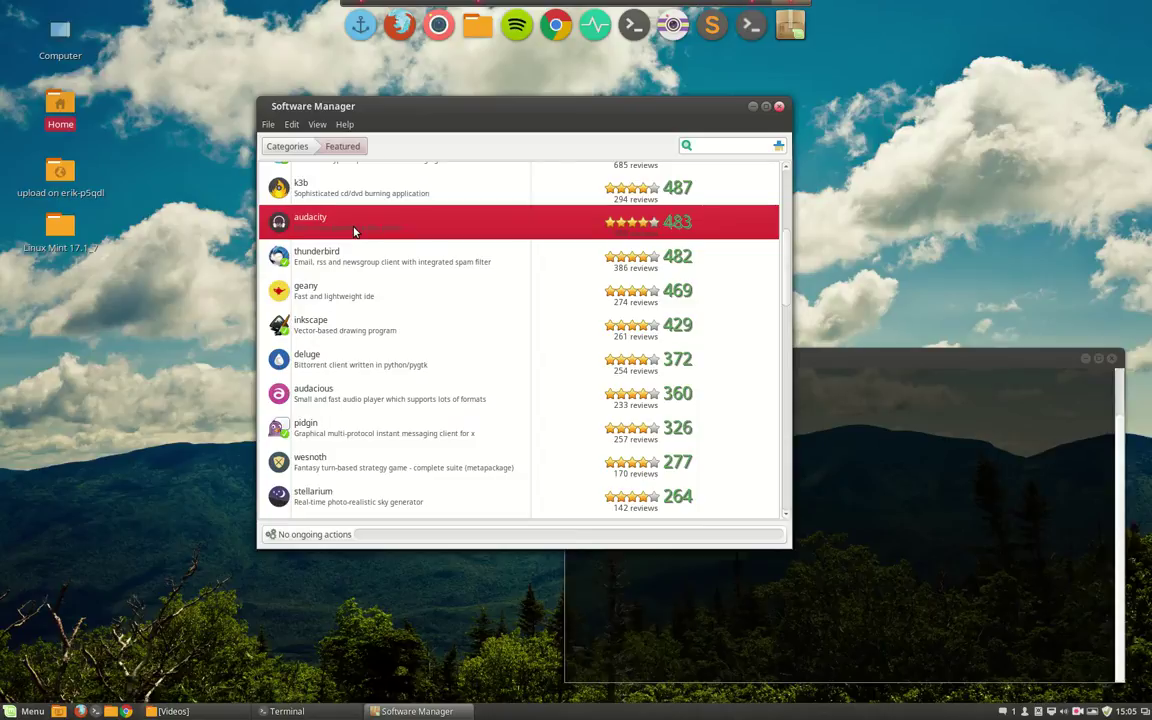
{"action": "left_click", "coordinate": [356, 260]}
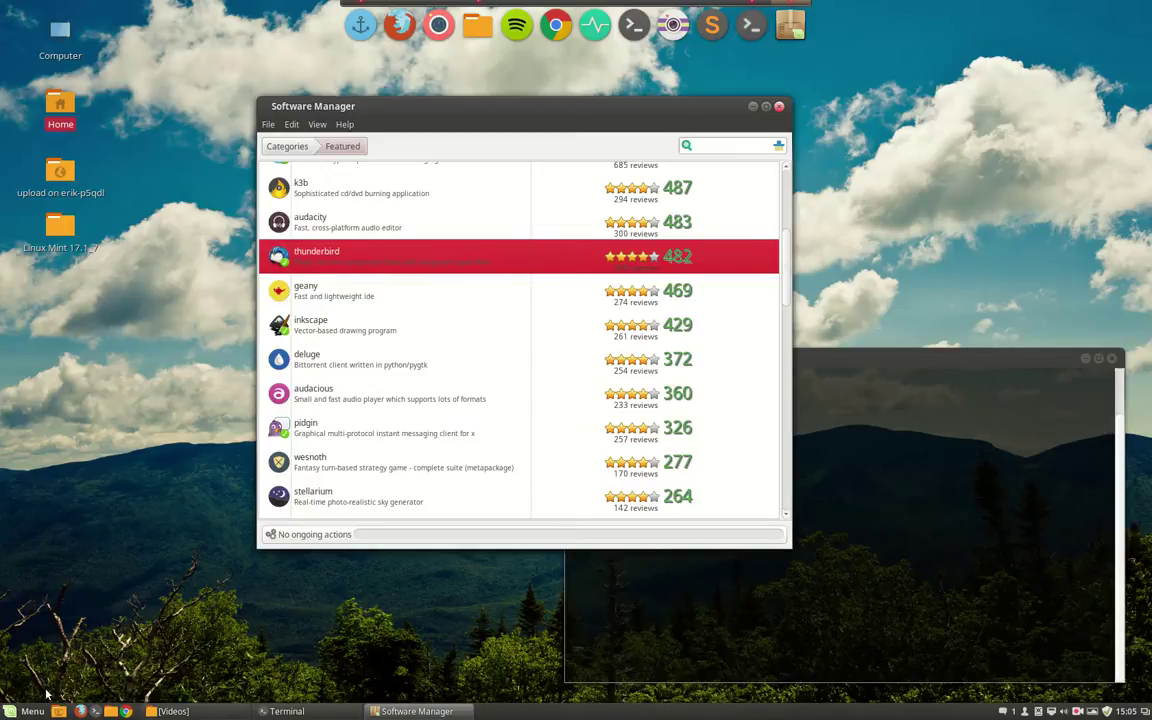
{"action": "key", "text": "super"}
{"action": "type", "text": "gea"}
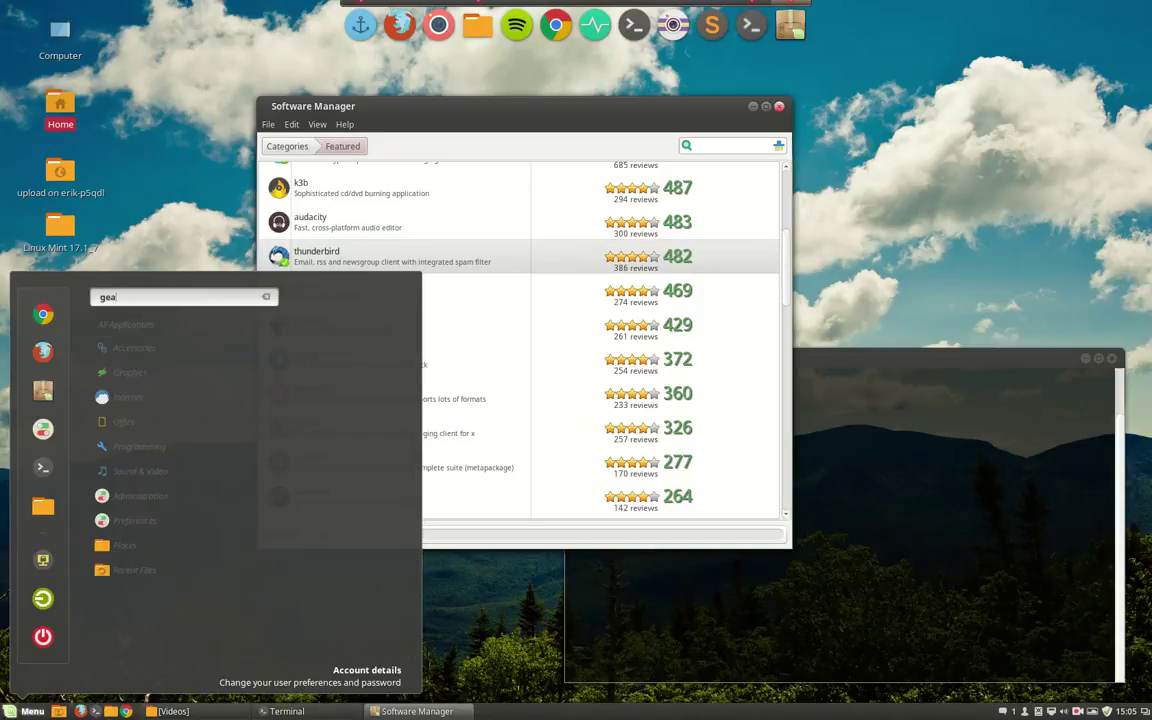
{"action": "type", "text": "ry"}
{"action": "left_click", "coordinate": [513, 259]}
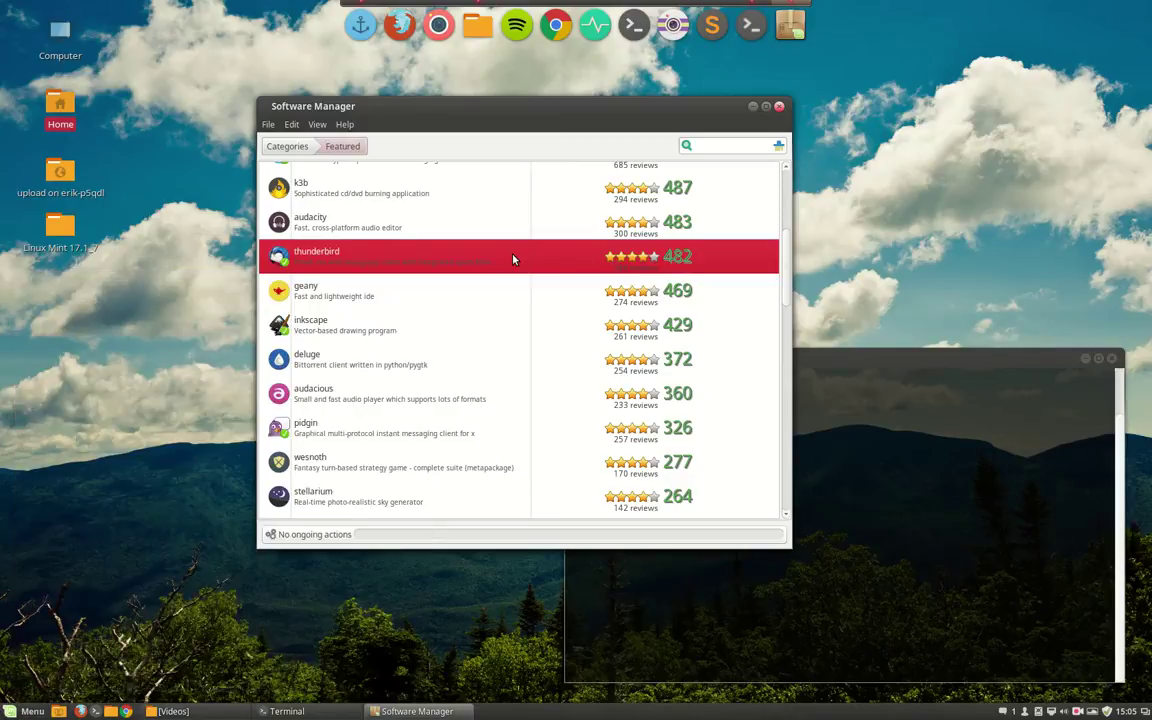
{"action": "left_click", "coordinate": [342, 296]}
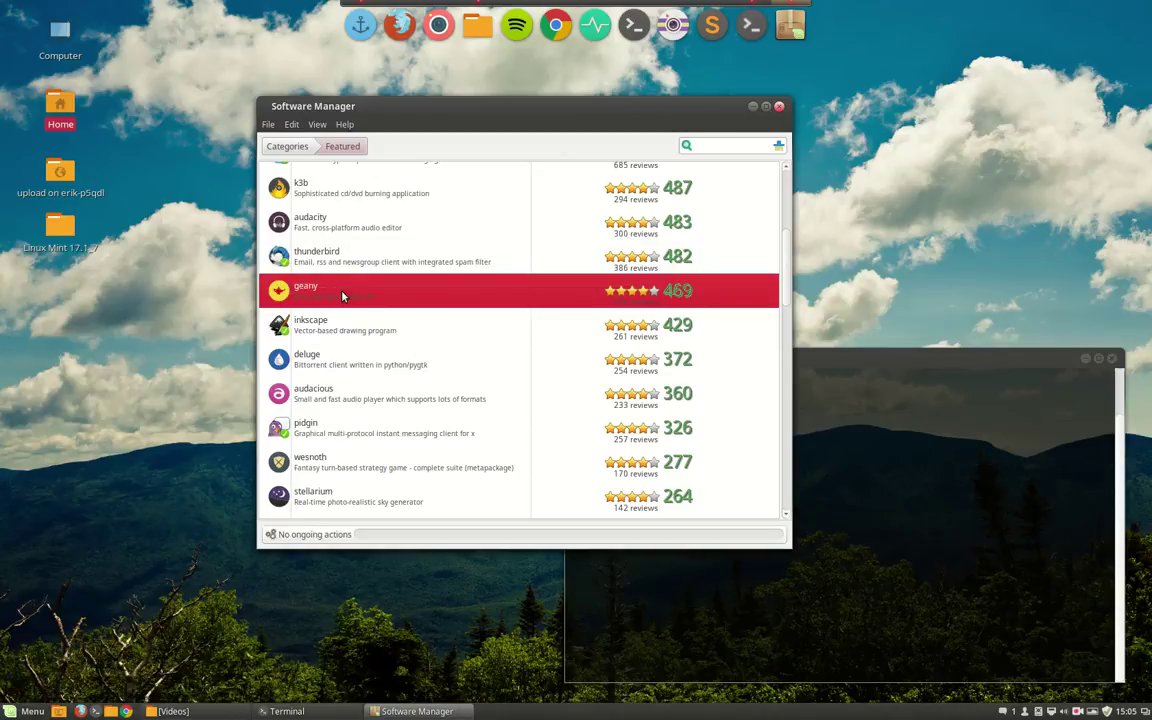
{"action": "left_click", "coordinate": [26, 711]}
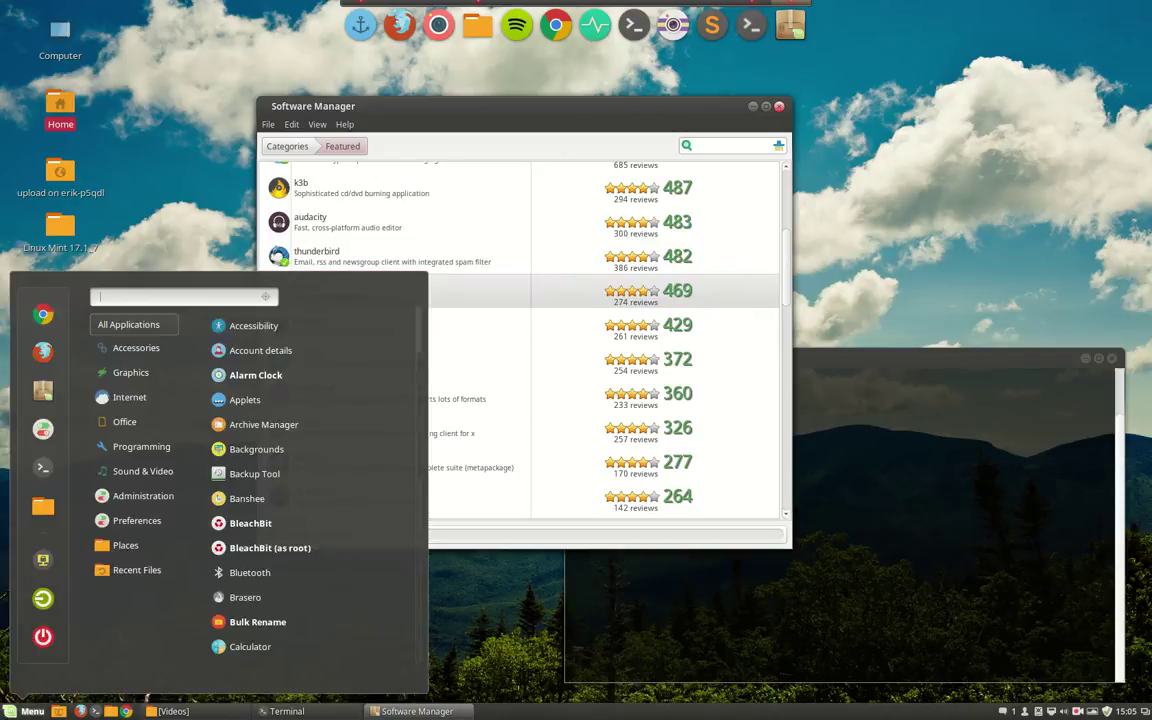
{"action": "type", "text": "subl"}
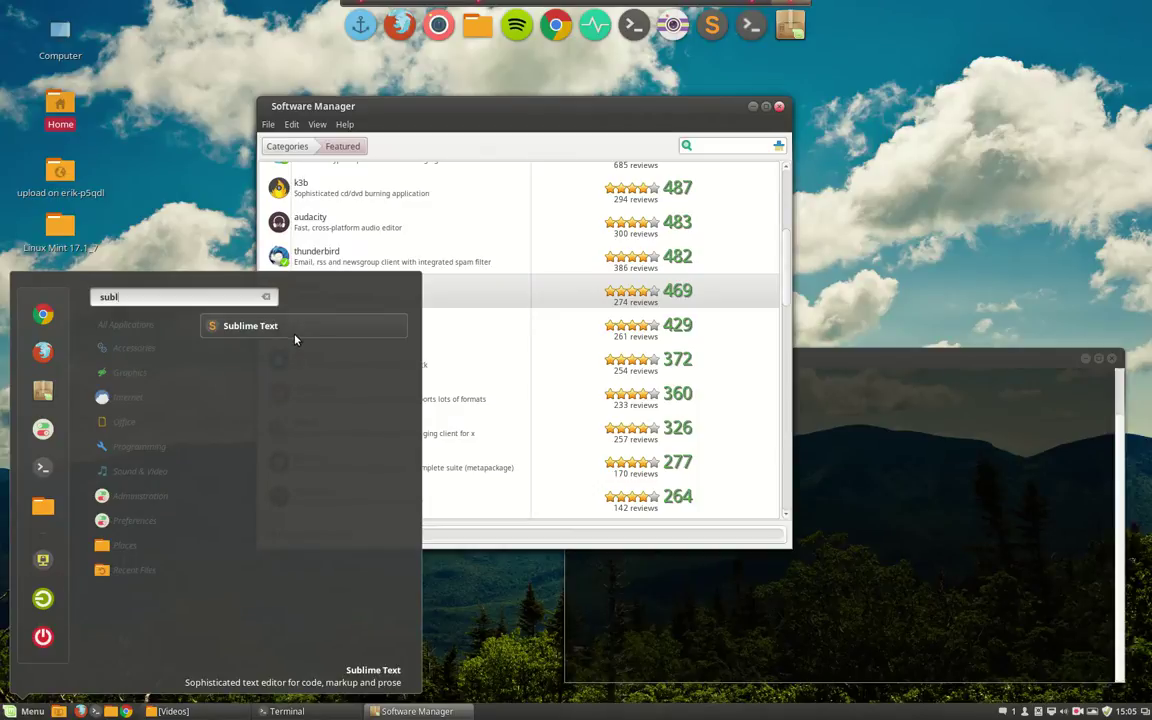
{"action": "left_click", "coordinate": [461, 283]}
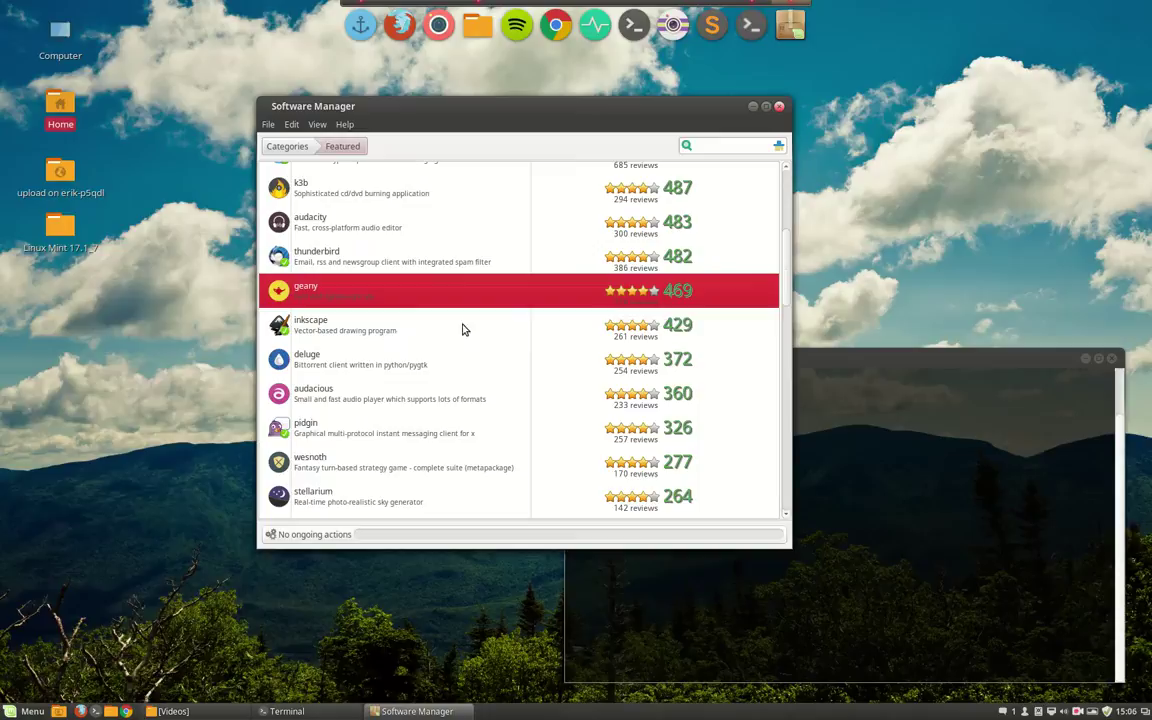
{"action": "left_click", "coordinate": [377, 332]}
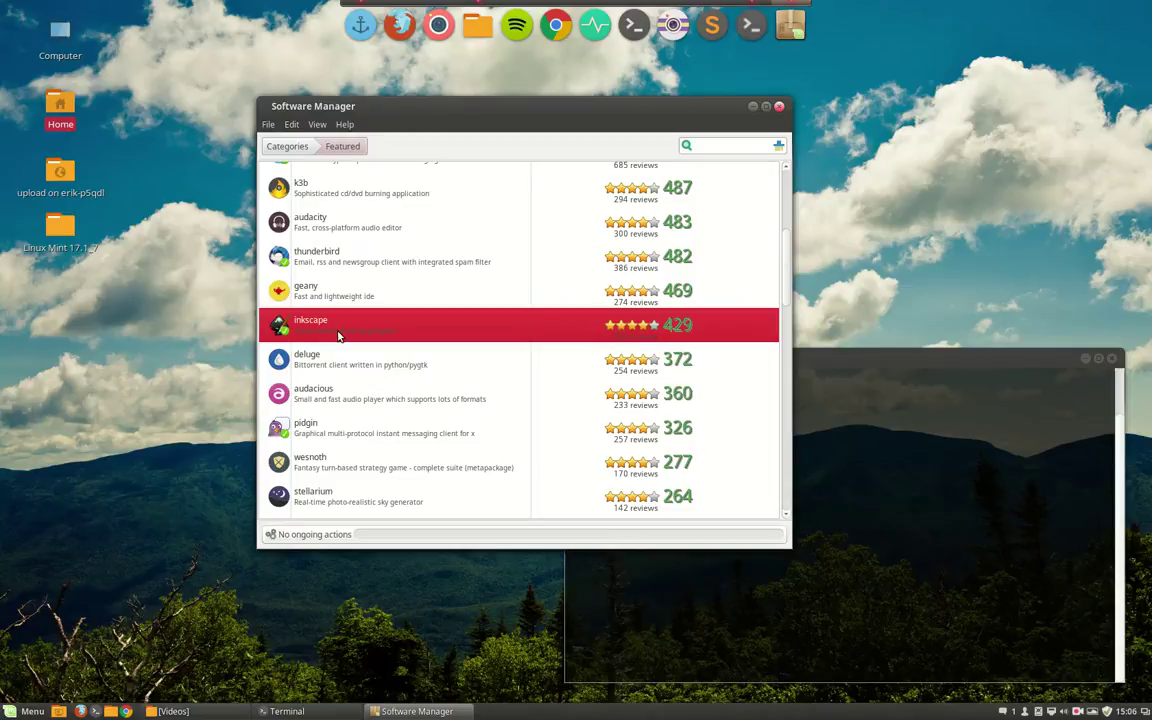
{"action": "left_click", "coordinate": [345, 372]}
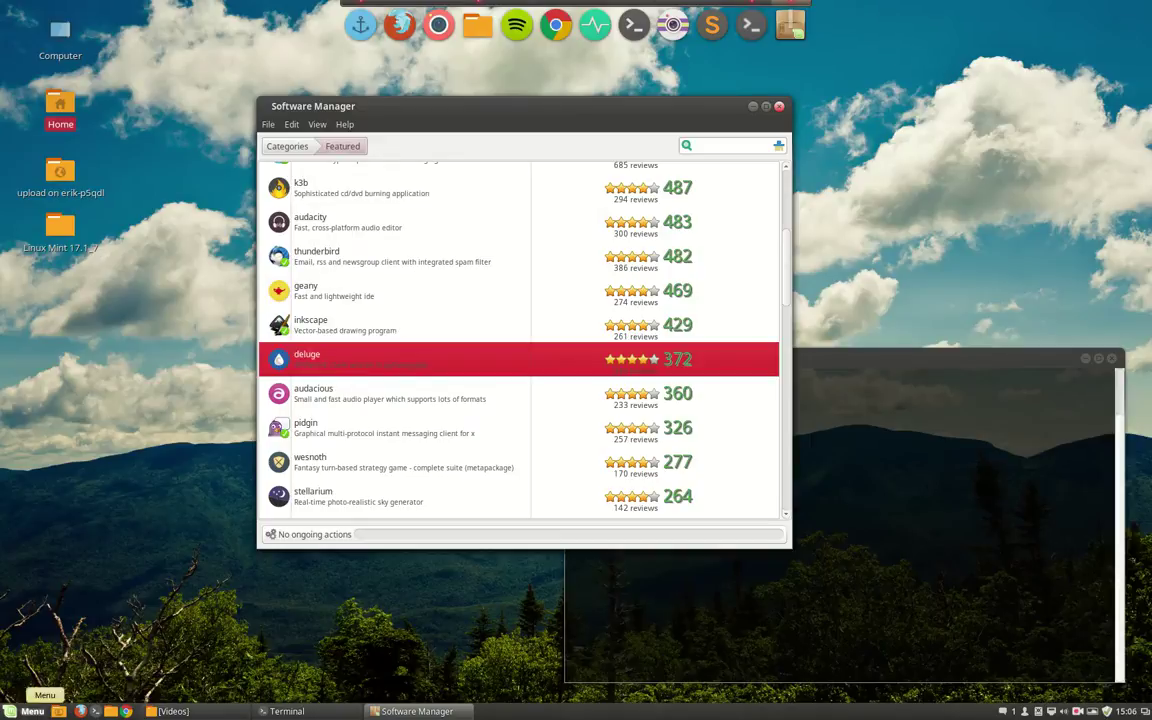
{"action": "left_click", "coordinate": [25, 708]}
{"action": "type", "text": "trans"}
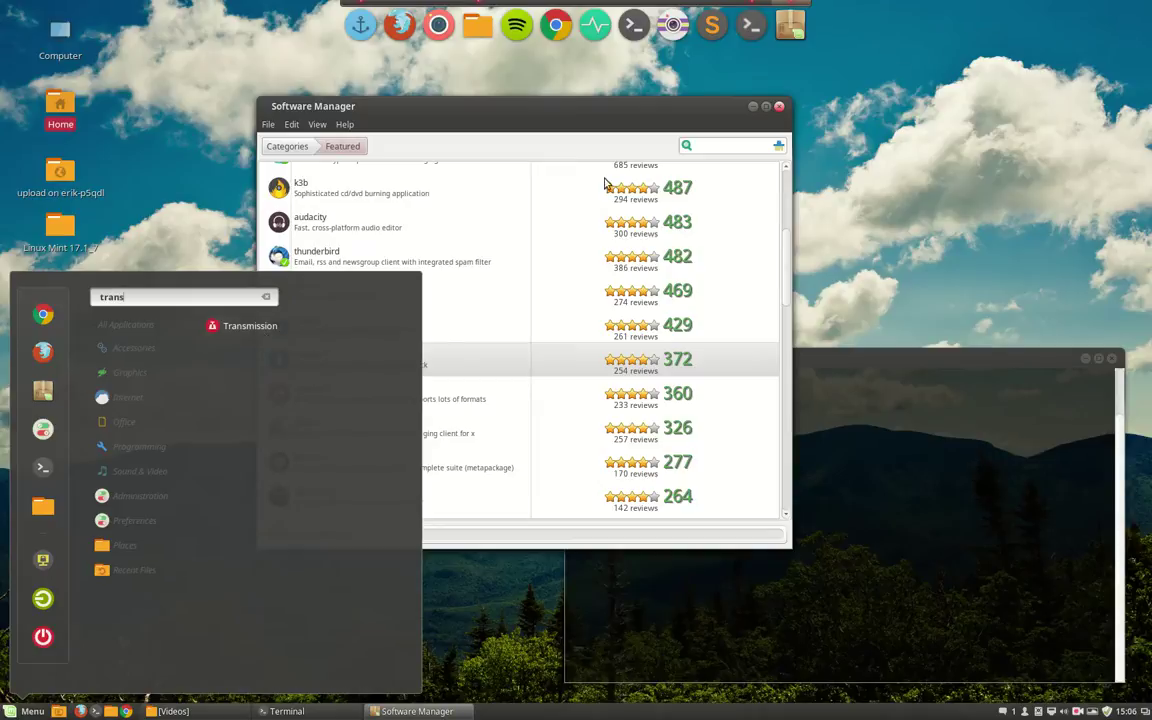
{"action": "key", "text": "Escape"}
{"action": "scroll", "coordinate": [481, 408], "scroll_direction": "down", "scroll_amount": 2}
{"action": "scroll", "coordinate": [481, 408], "scroll_direction": "down", "scroll_amount": 2}
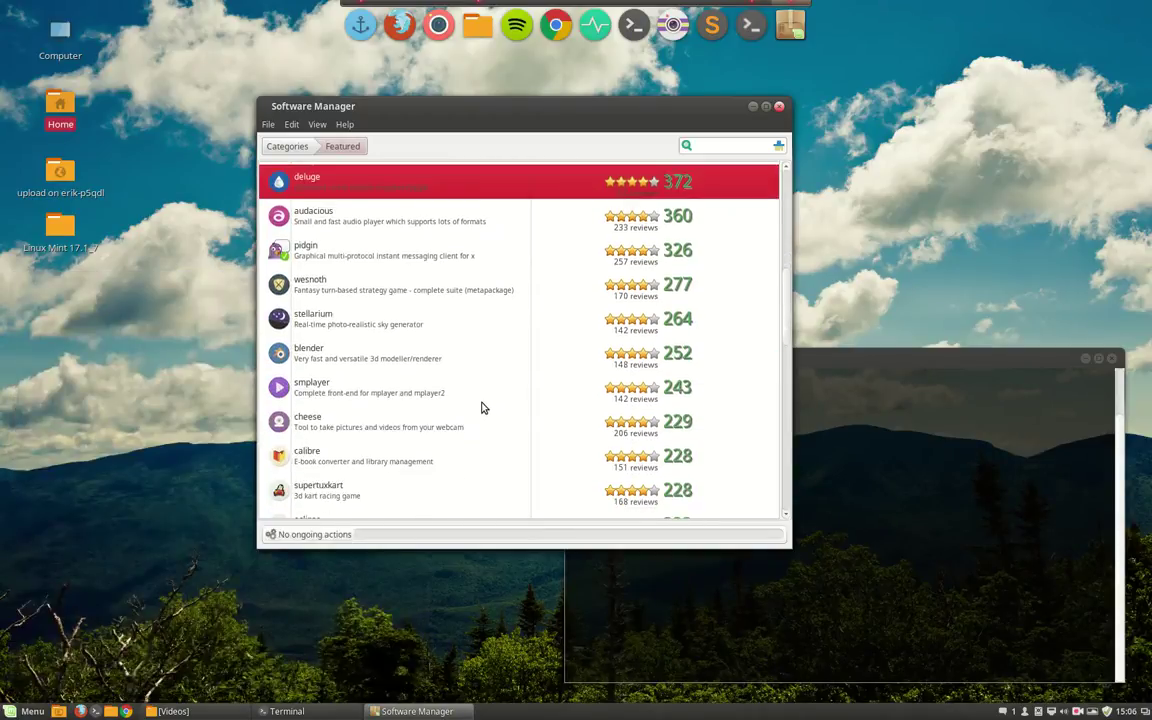
{"action": "left_click", "coordinate": [437, 219]}
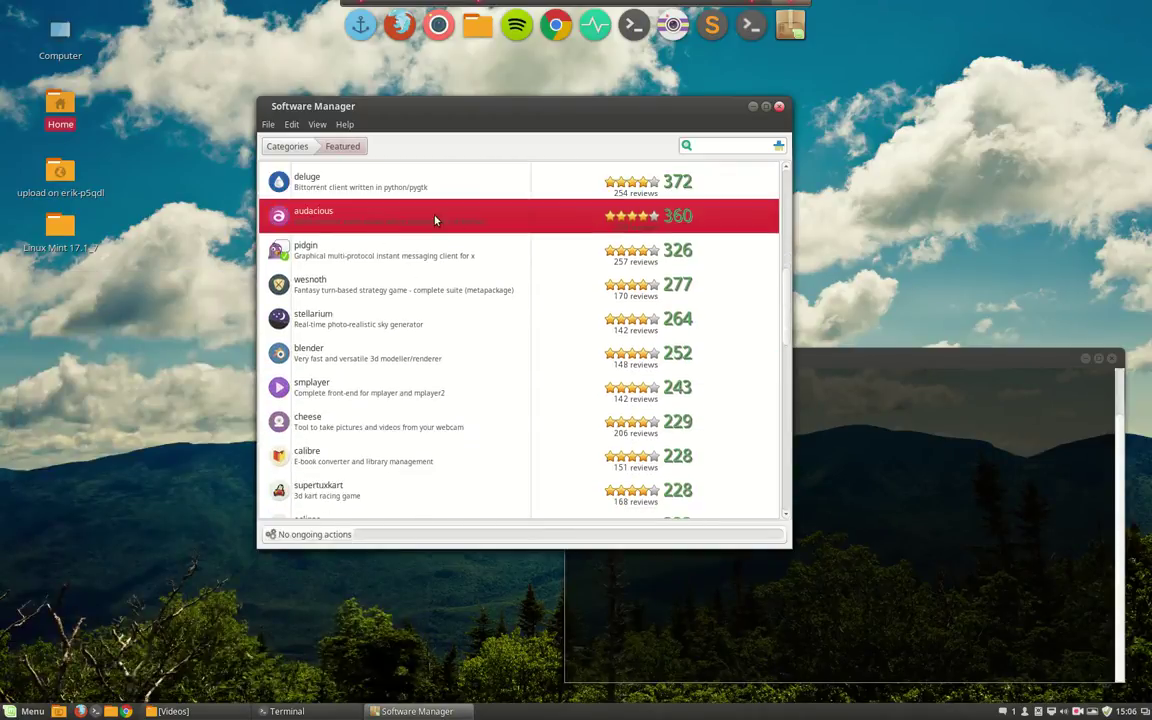
{"action": "left_click", "coordinate": [362, 252]}
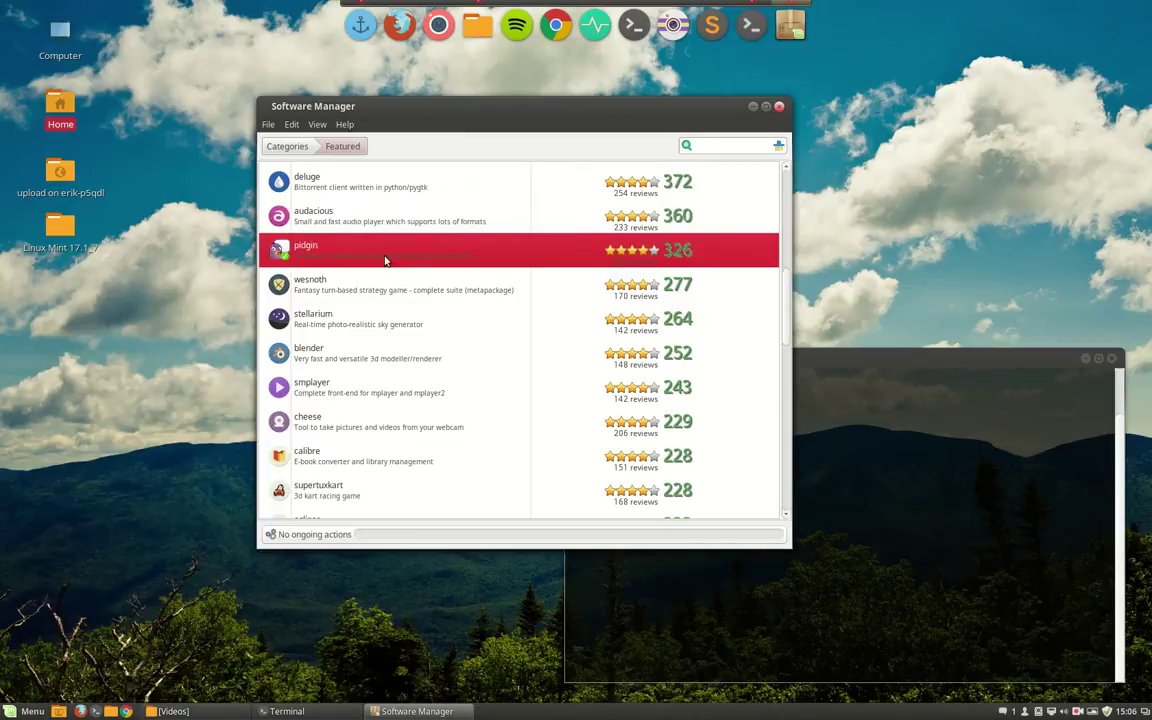
{"action": "key", "text": "super"}
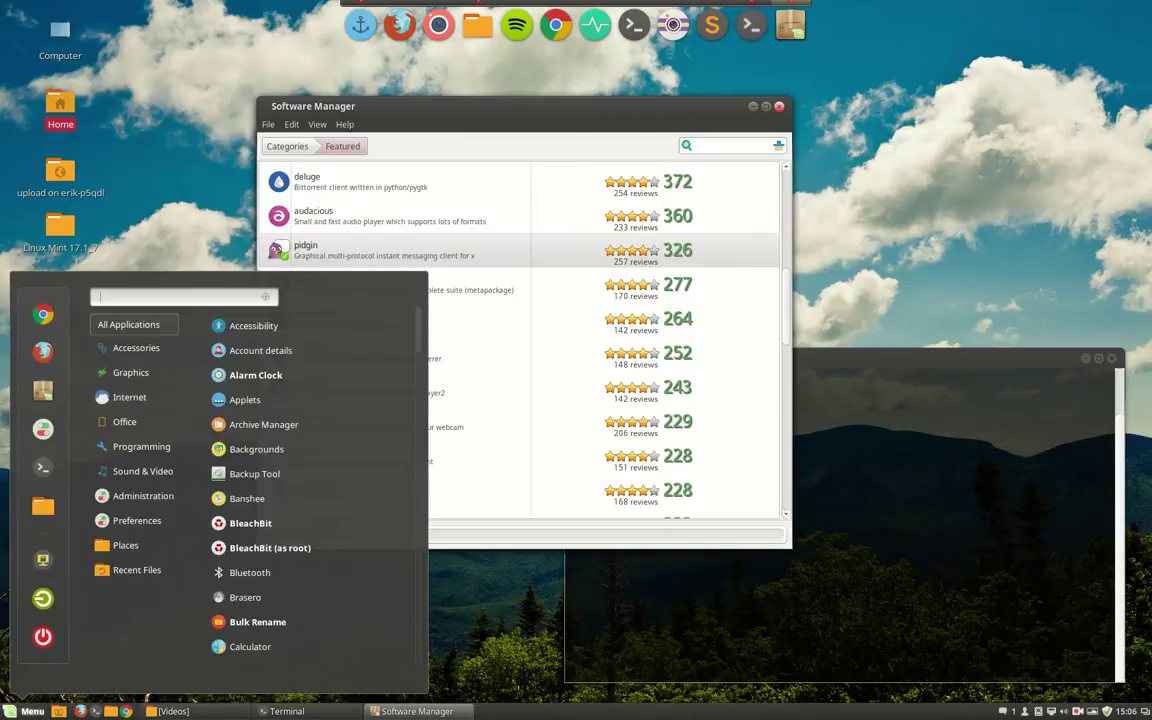
{"action": "type", "text": "pid"}
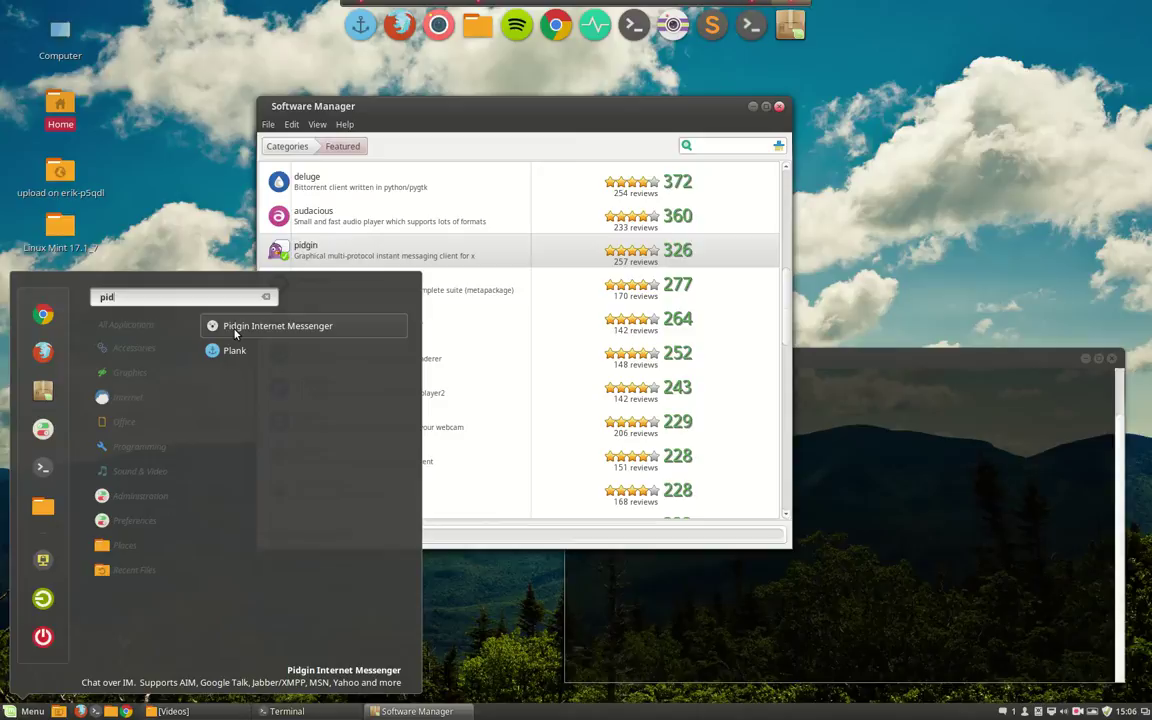
{"action": "left_click", "coordinate": [300, 252]}
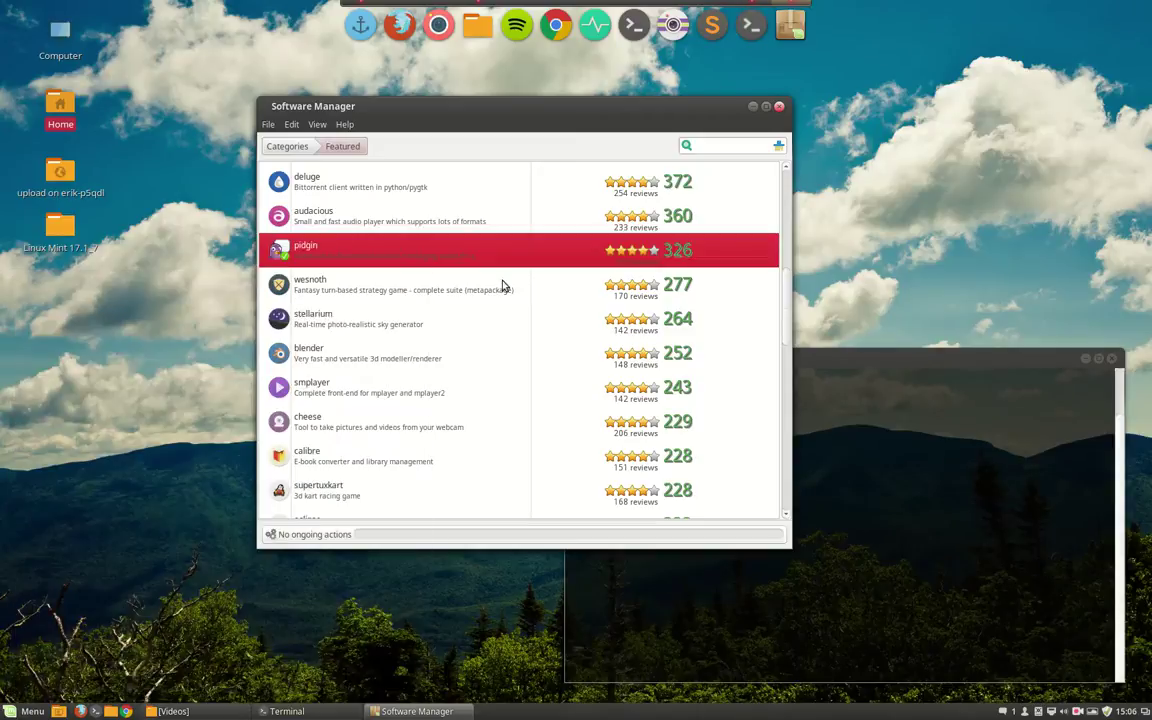
- Select wesnoth, smplayer, calibre, supertuxkart, eclipse and dropbox further down the Featured list
{"action": "left_click", "coordinate": [393, 297]}
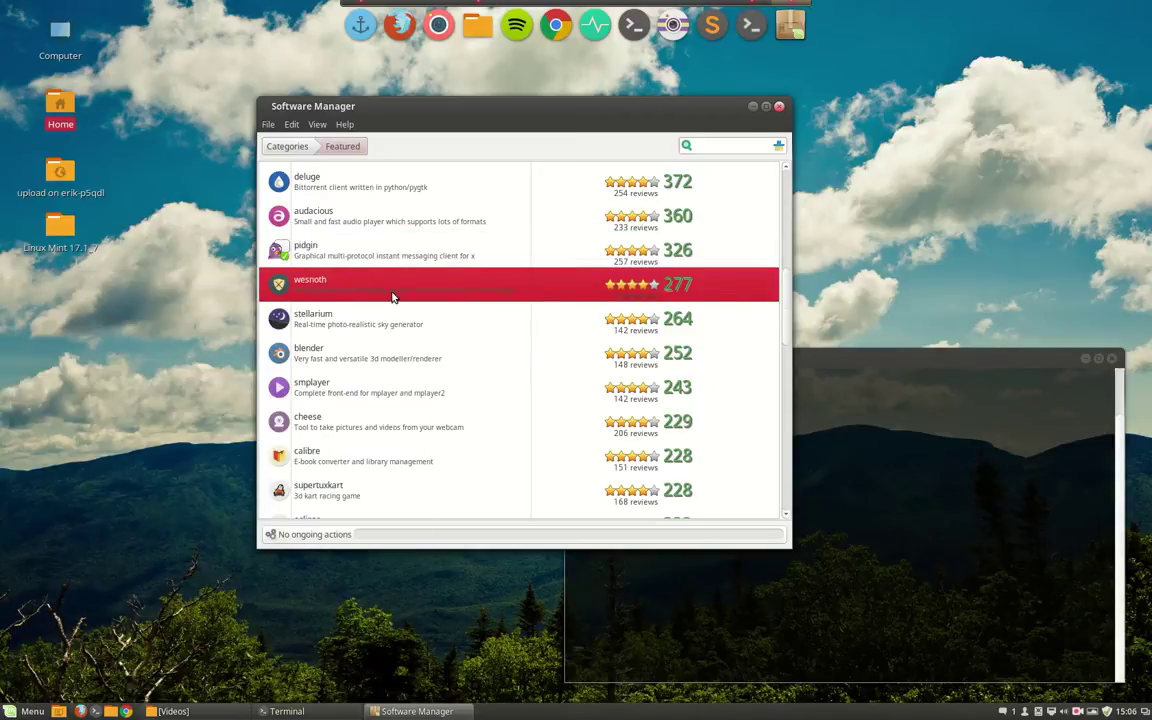
{"action": "scroll", "coordinate": [391, 296], "scroll_direction": "down", "scroll_amount": 3}
{"action": "left_click", "coordinate": [358, 218]}
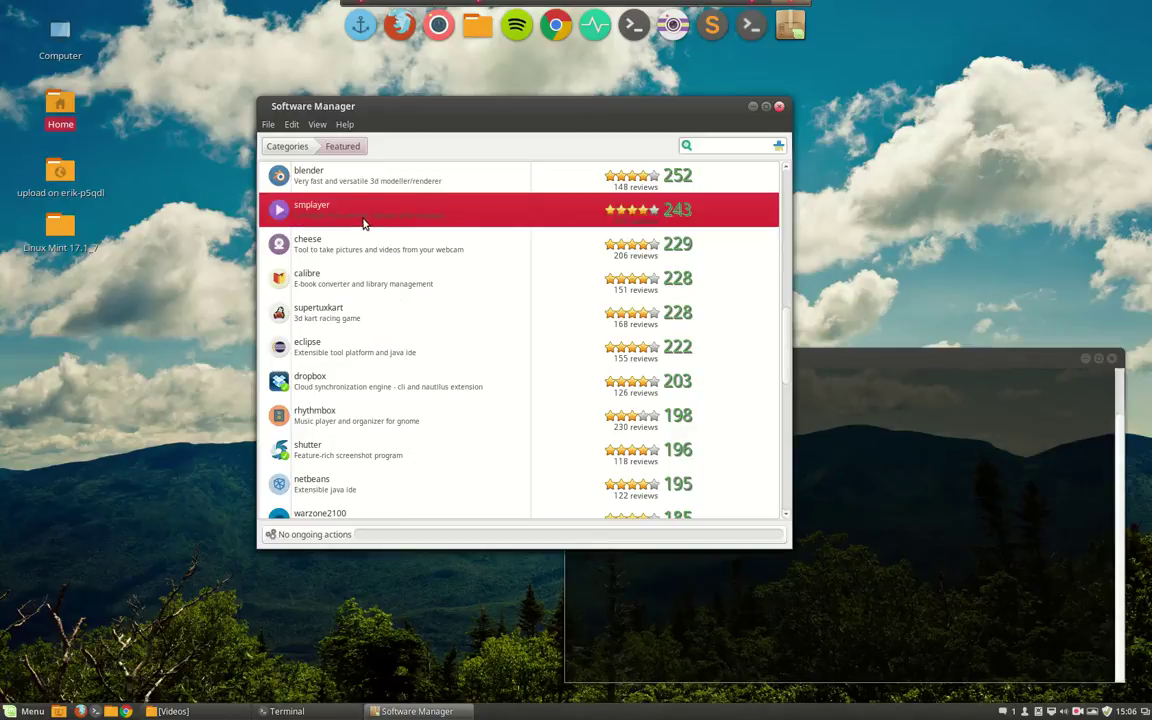
{"action": "left_click", "coordinate": [342, 294]}
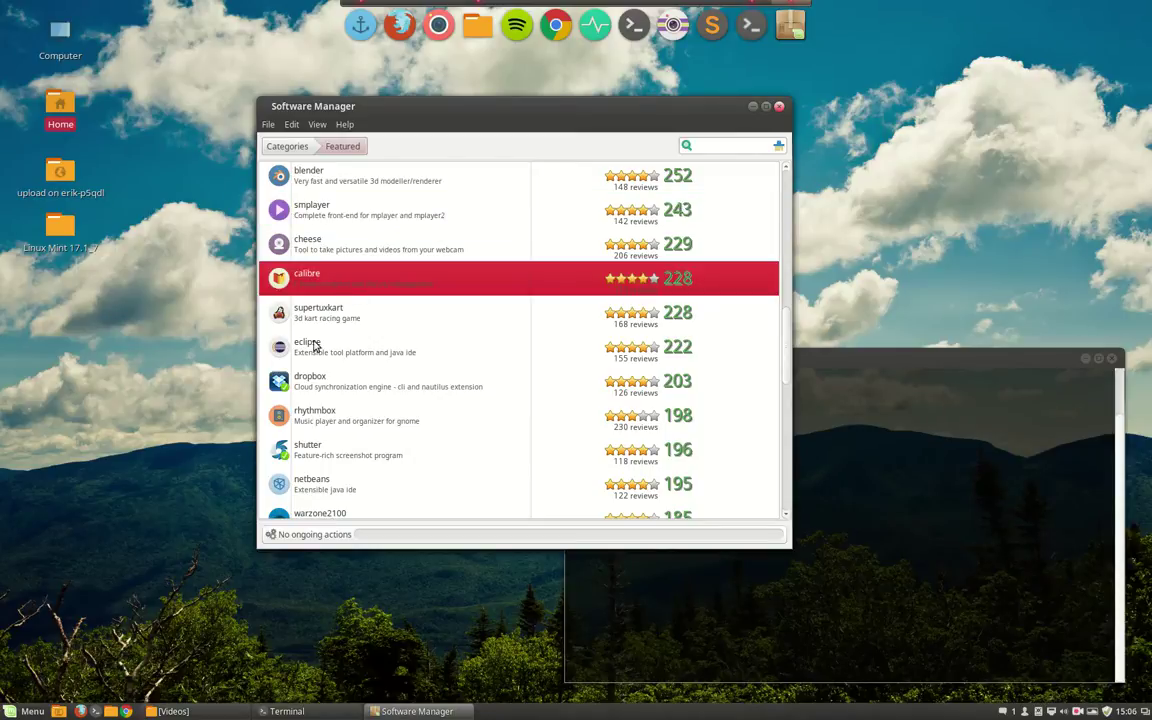
{"action": "left_click", "coordinate": [338, 313]}
{"action": "left_click", "coordinate": [345, 356]}
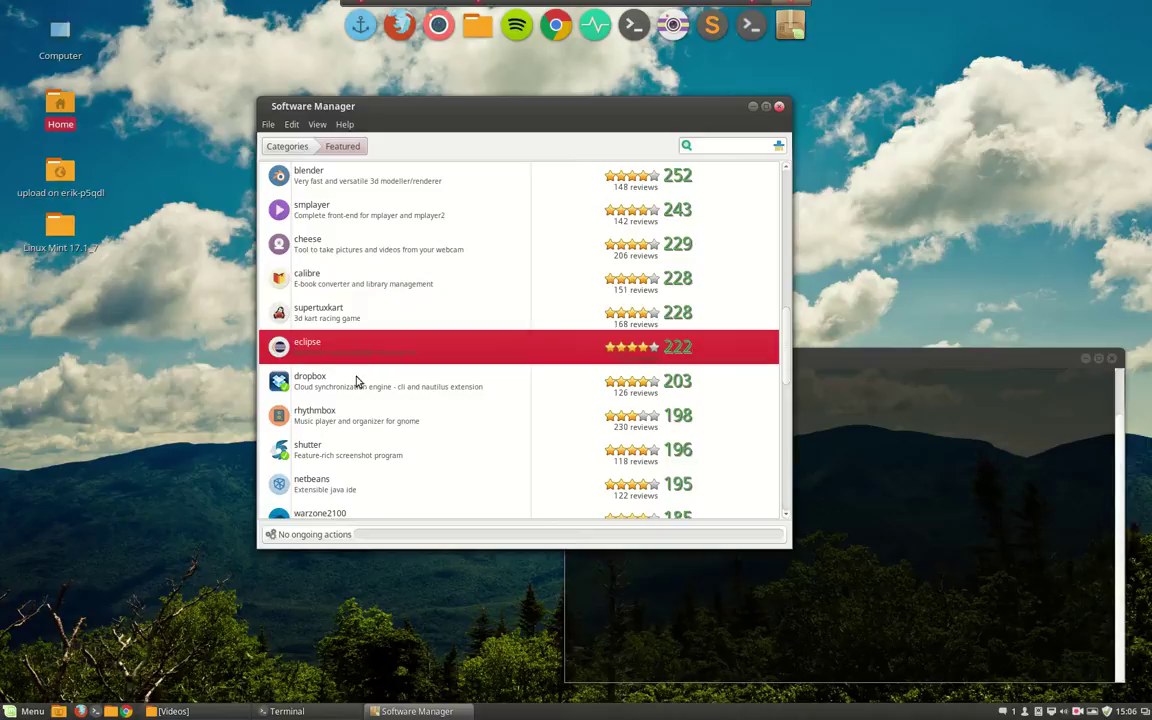
{"action": "scroll", "coordinate": [391, 393], "scroll_direction": "down", "scroll_amount": 2}
{"action": "left_click", "coordinate": [354, 306]}
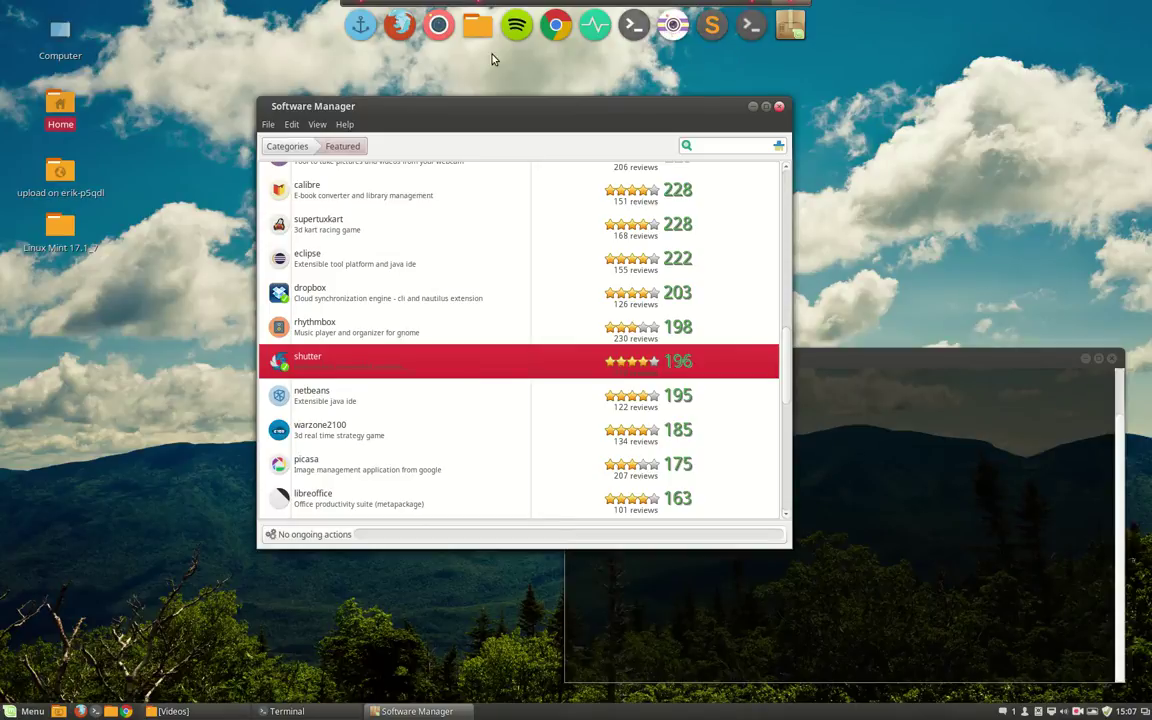
{"action": "left_click", "coordinate": [440, 16]}
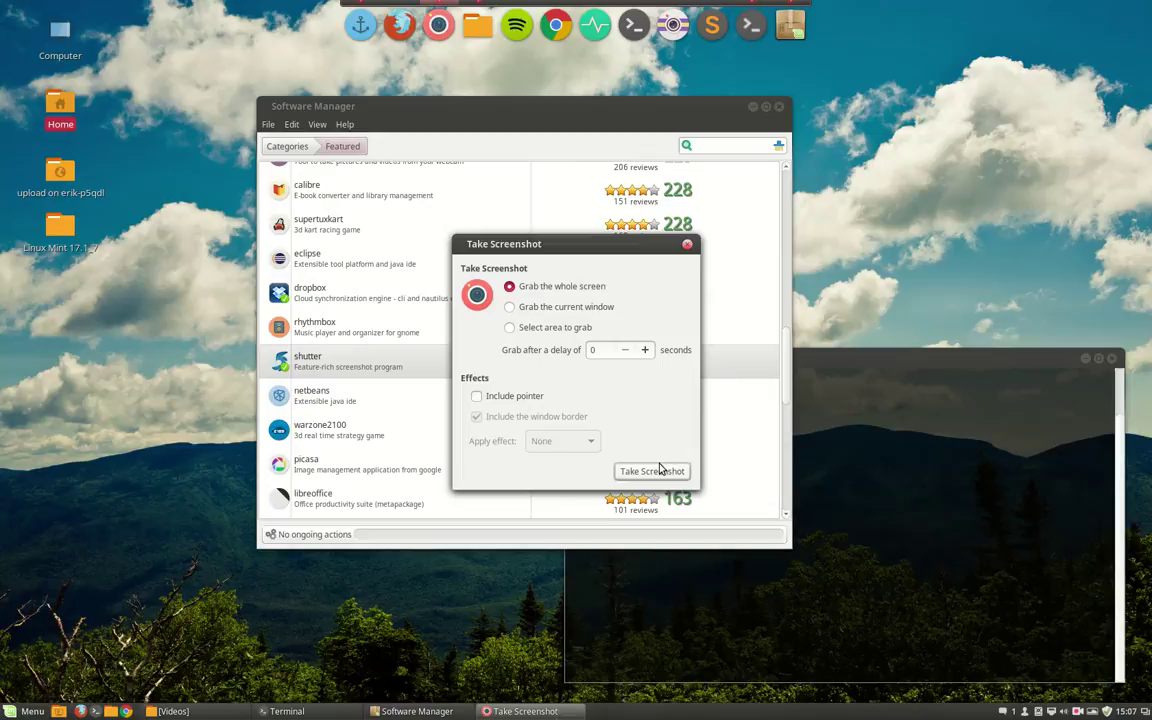
{"action": "left_click", "coordinate": [688, 247]}
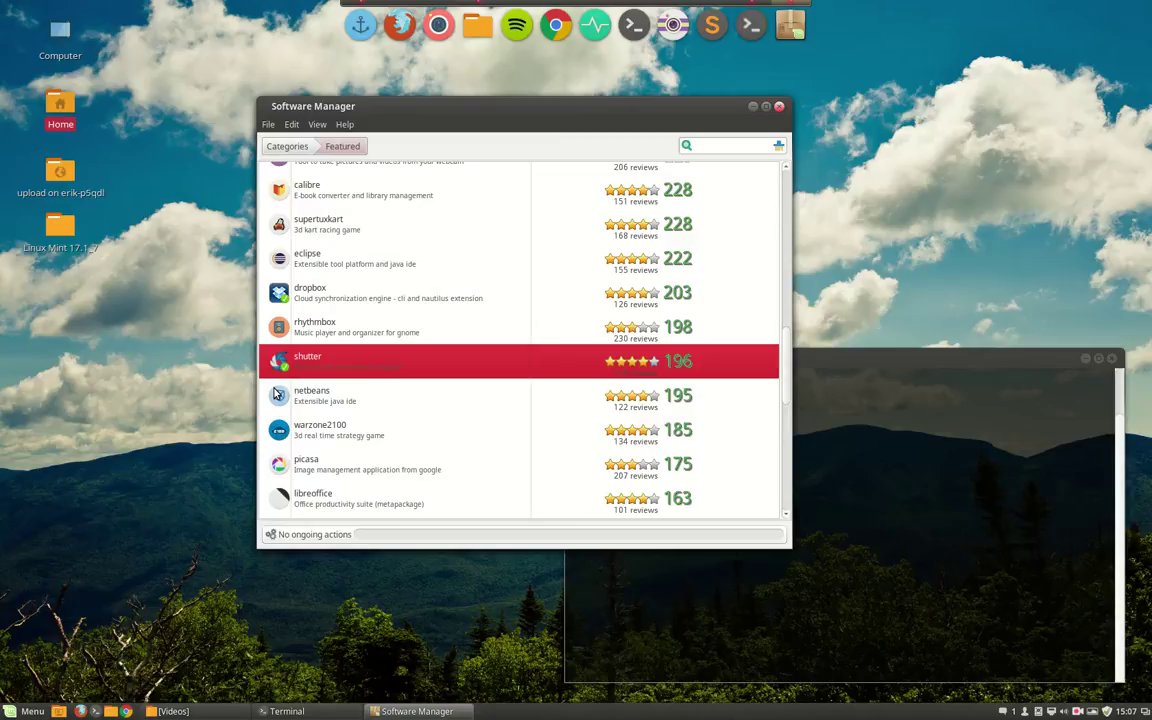
- Scroll to the bottom of Featured, selecting steam-launcher, scribus and gtk-recordmydesktop
{"action": "scroll", "coordinate": [308, 431], "scroll_direction": "down", "scroll_amount": 3}
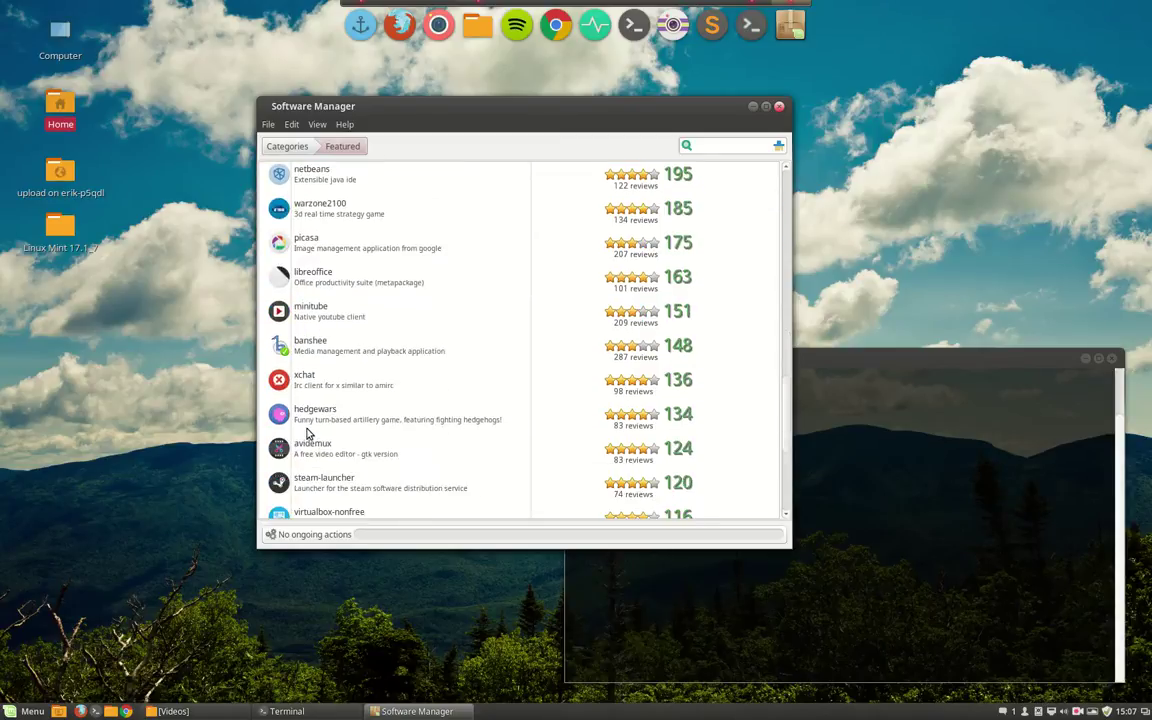
{"action": "scroll", "coordinate": [308, 431], "scroll_direction": "down", "scroll_amount": 2}
{"action": "scroll", "coordinate": [368, 303], "scroll_direction": "down", "scroll_amount": 2}
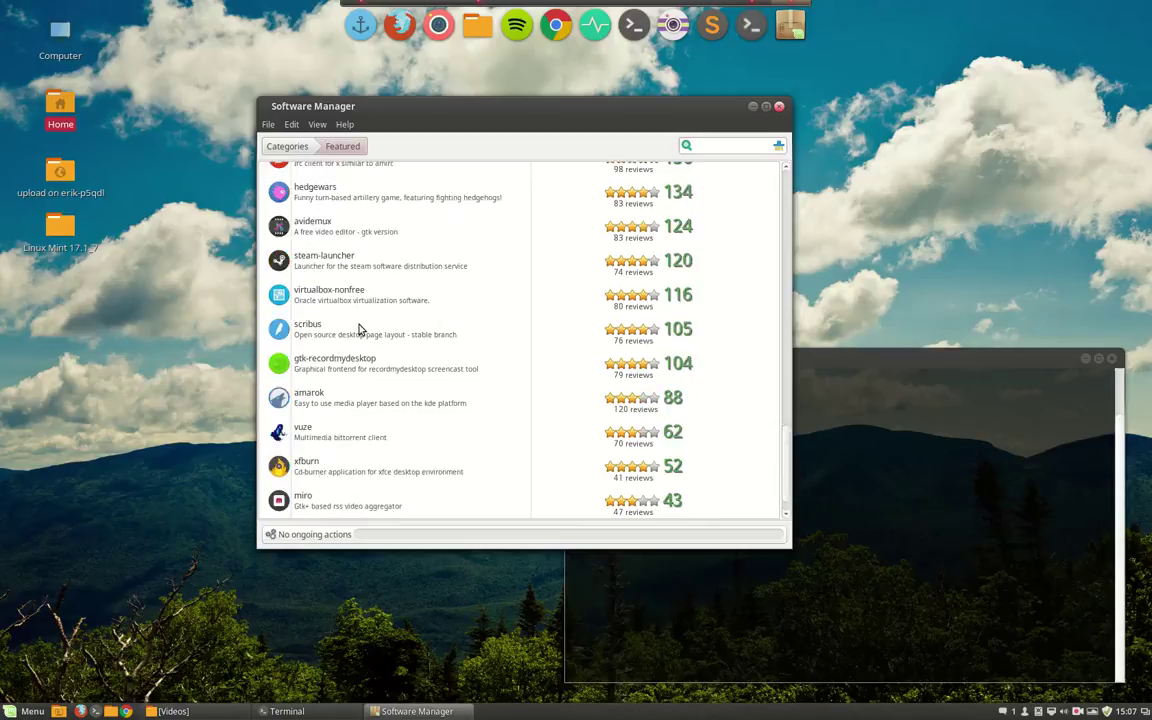
{"action": "left_click", "coordinate": [354, 221]}
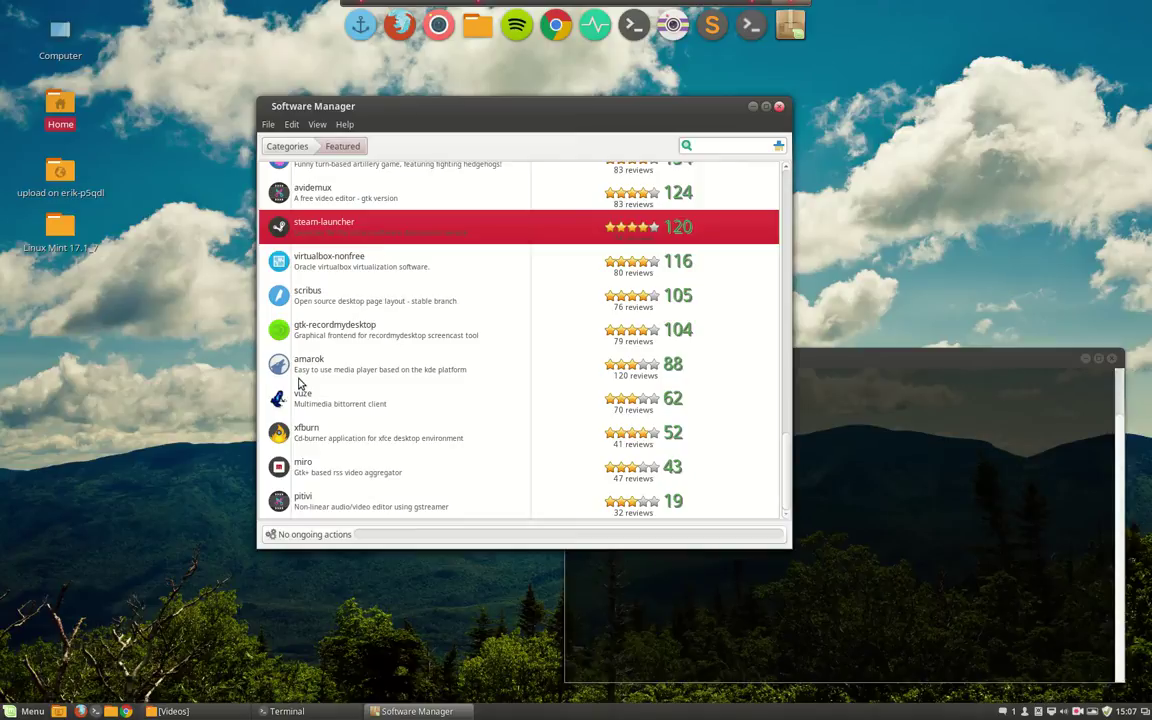
{"action": "left_click", "coordinate": [385, 292]}
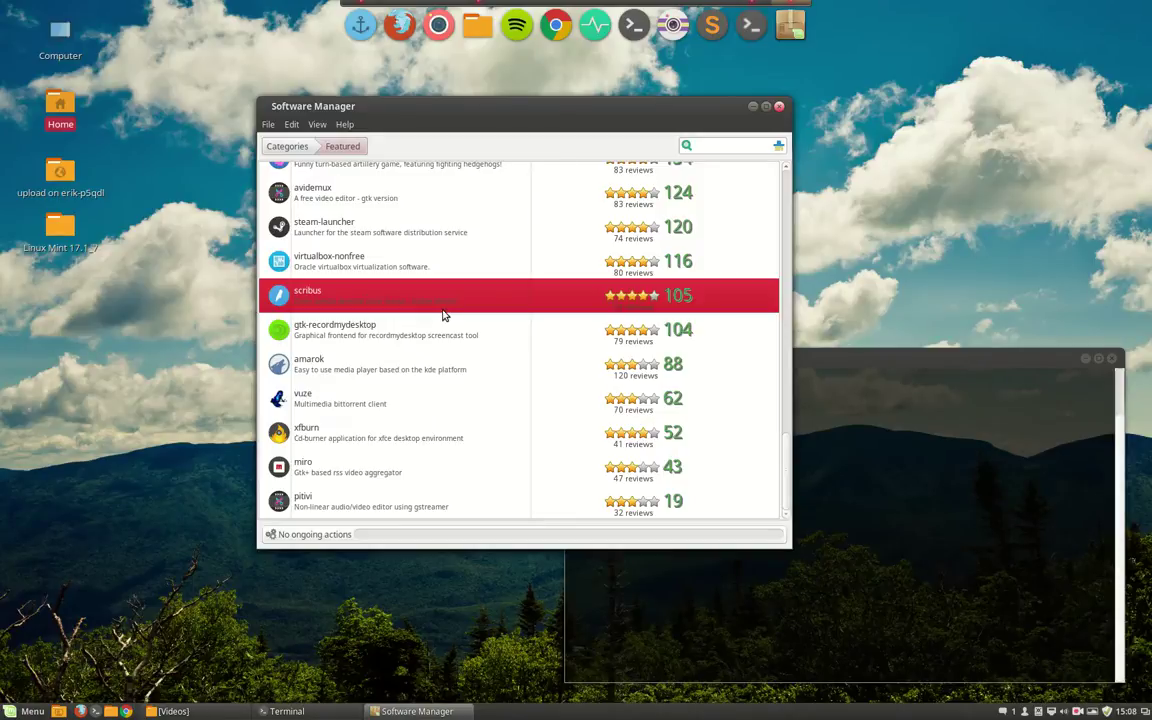
{"action": "left_click", "coordinate": [410, 331]}
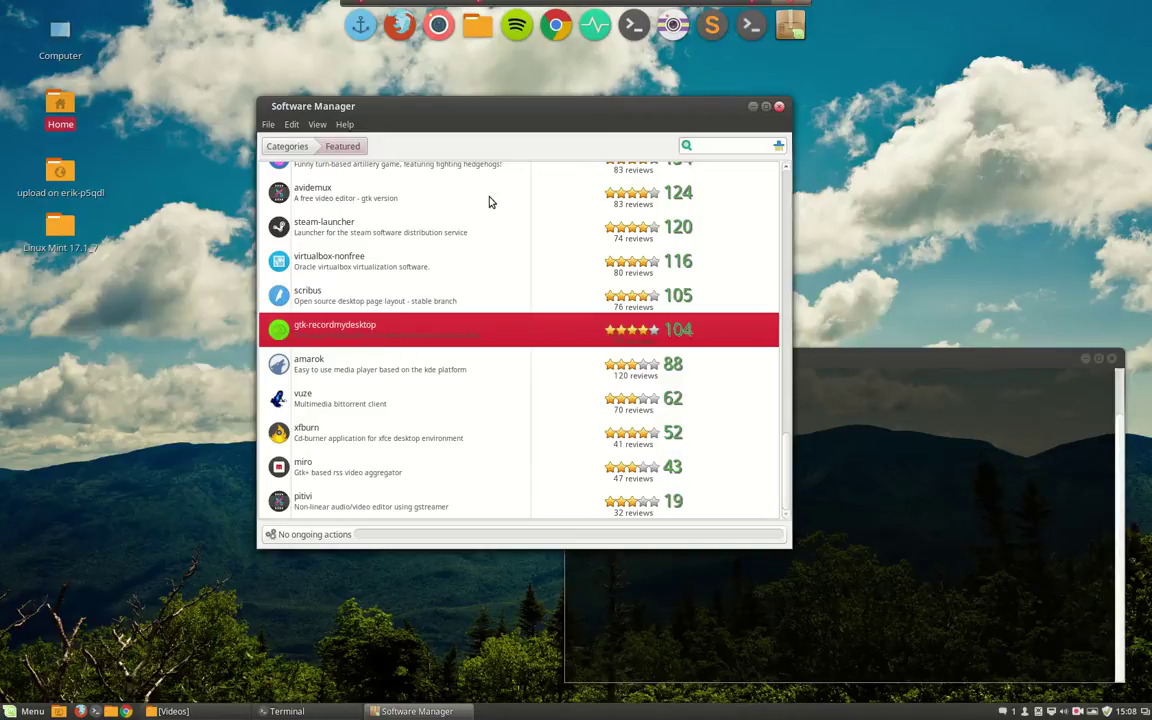
- Select amarok, vuze, xfburn and miro, then return to the Categories overview
{"action": "left_click", "coordinate": [392, 369]}
{"action": "left_click", "coordinate": [382, 402]}
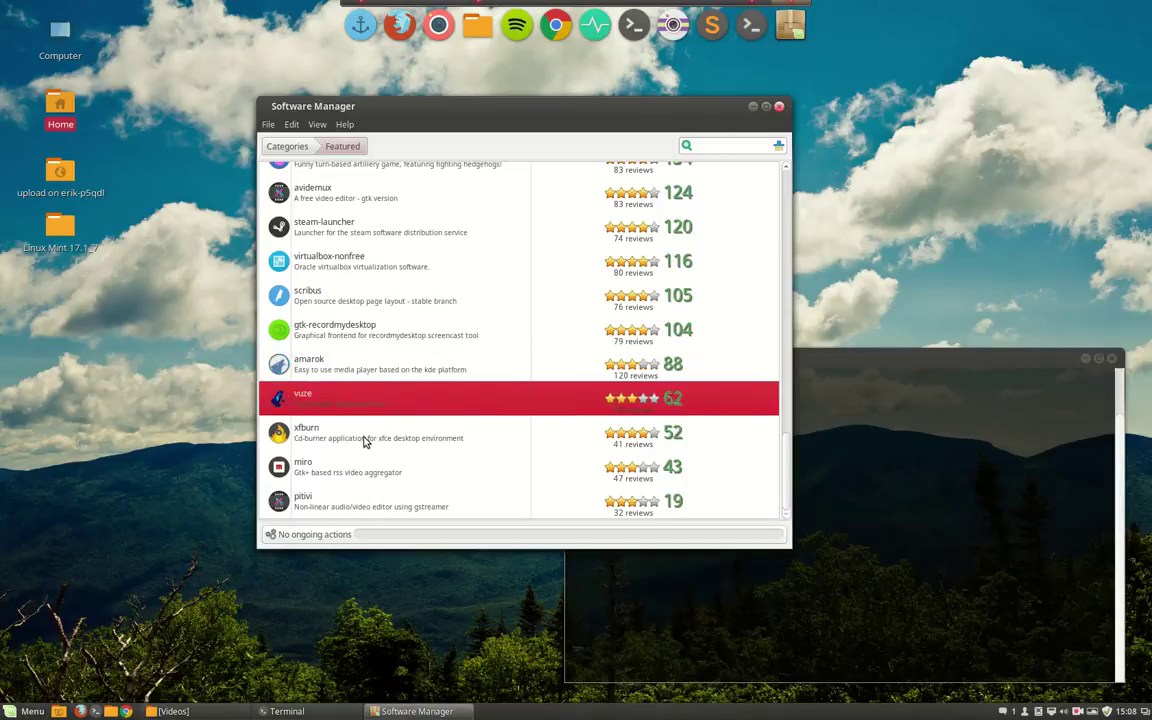
{"action": "left_click", "coordinate": [365, 440]}
{"action": "left_click", "coordinate": [363, 465]}
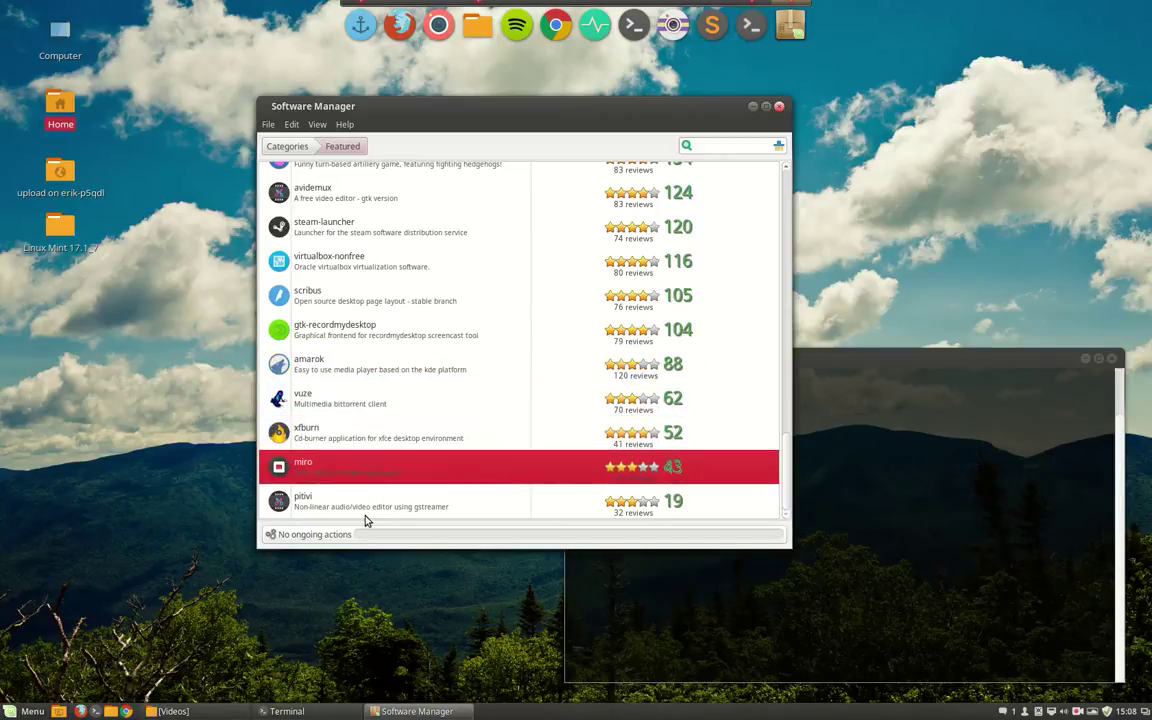
{"action": "left_click", "coordinate": [287, 146]}
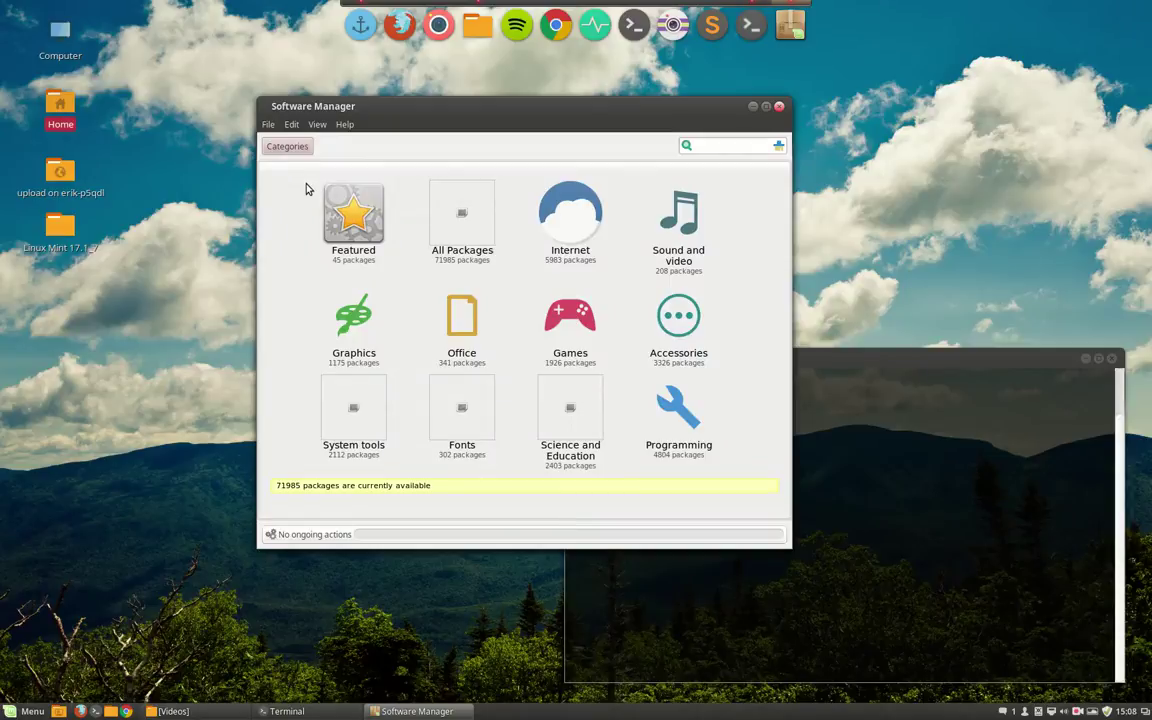
- Search All Packages for 'torrent' and scroll through the matching torrent clients
{"action": "left_click", "coordinate": [463, 220]}
{"action": "scroll", "coordinate": [440, 430], "scroll_direction": "down", "scroll_amount": 5}
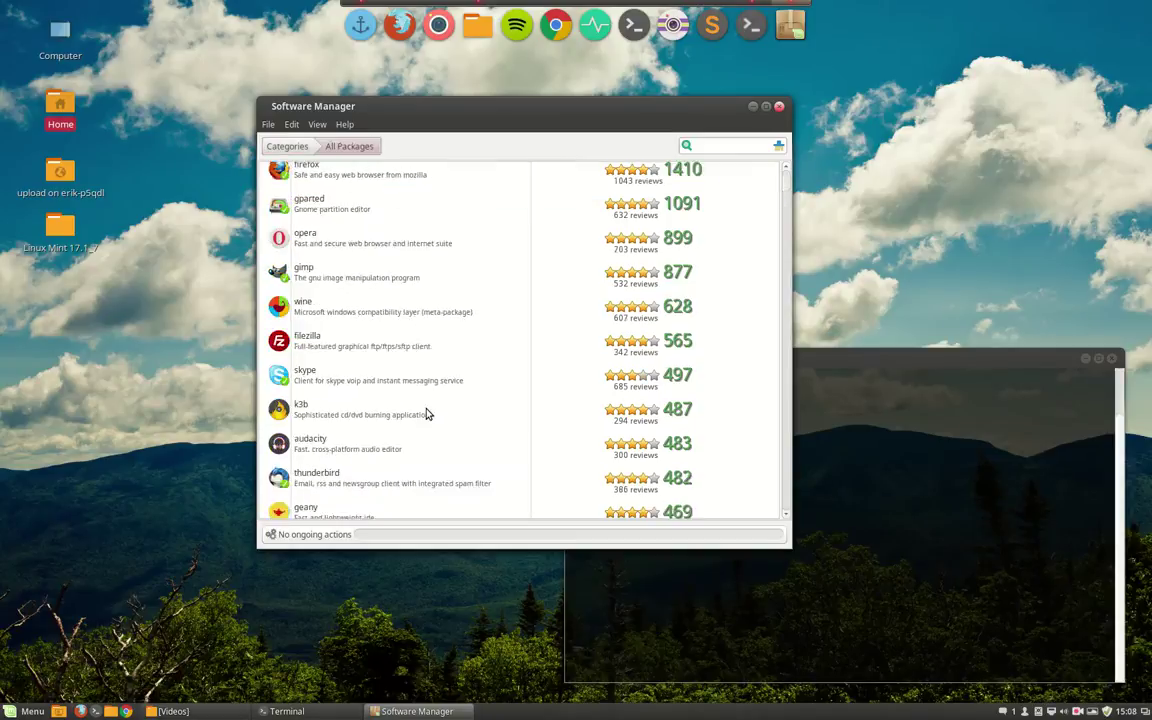
{"action": "scroll", "coordinate": [437, 473], "scroll_direction": "down", "scroll_amount": 10}
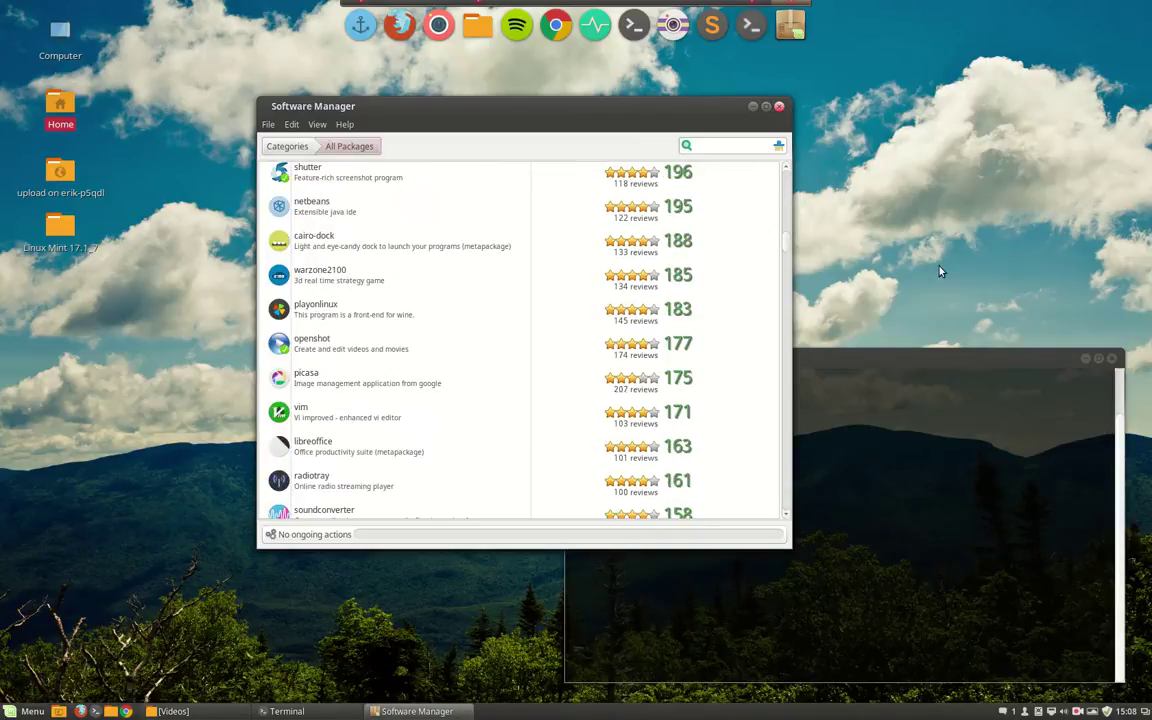
{"action": "left_click", "coordinate": [717, 145]}
{"action": "type", "text": "t"}
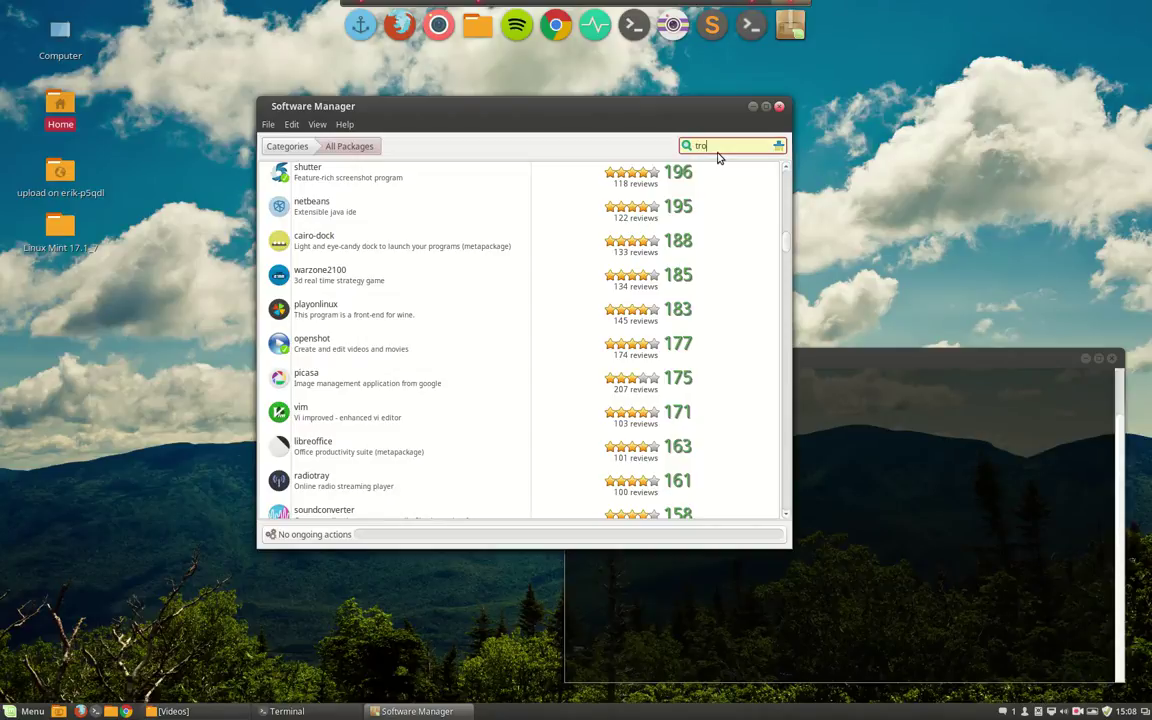
{"action": "type", "text": "orrent"}
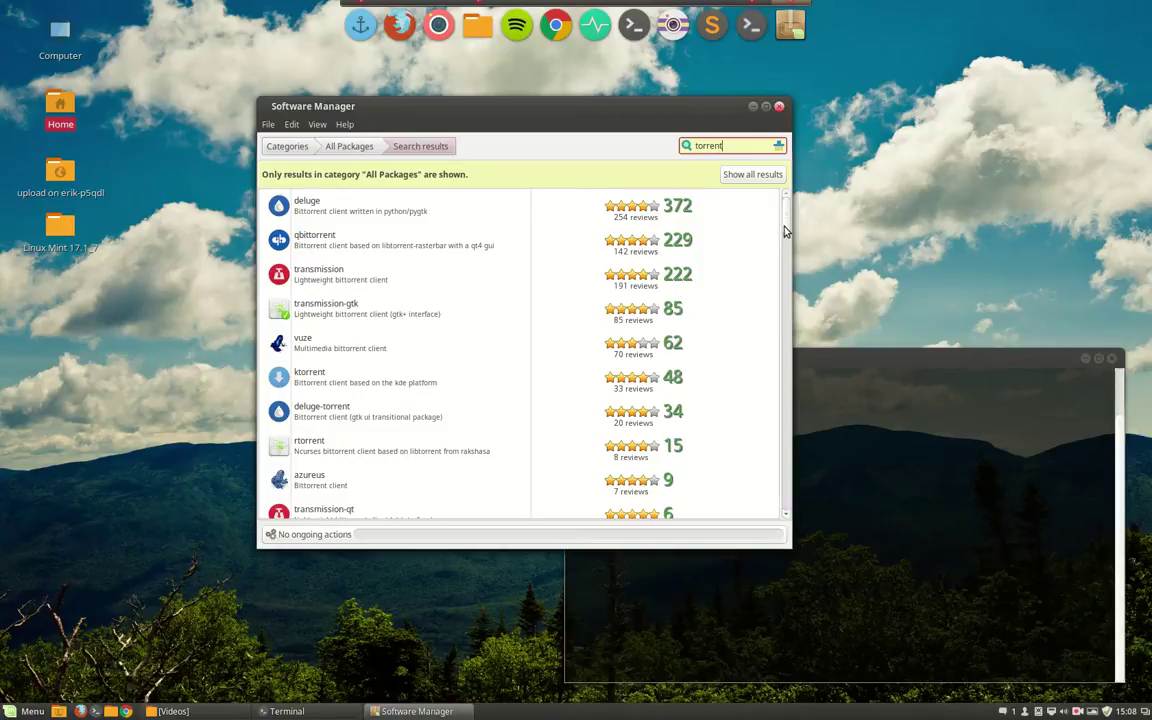
{"action": "scroll", "coordinate": [789, 260], "scroll_direction": "down", "scroll_amount": 2}
{"action": "left_click_drag", "start_coordinate": [790, 268], "coordinate": [737, 104]}
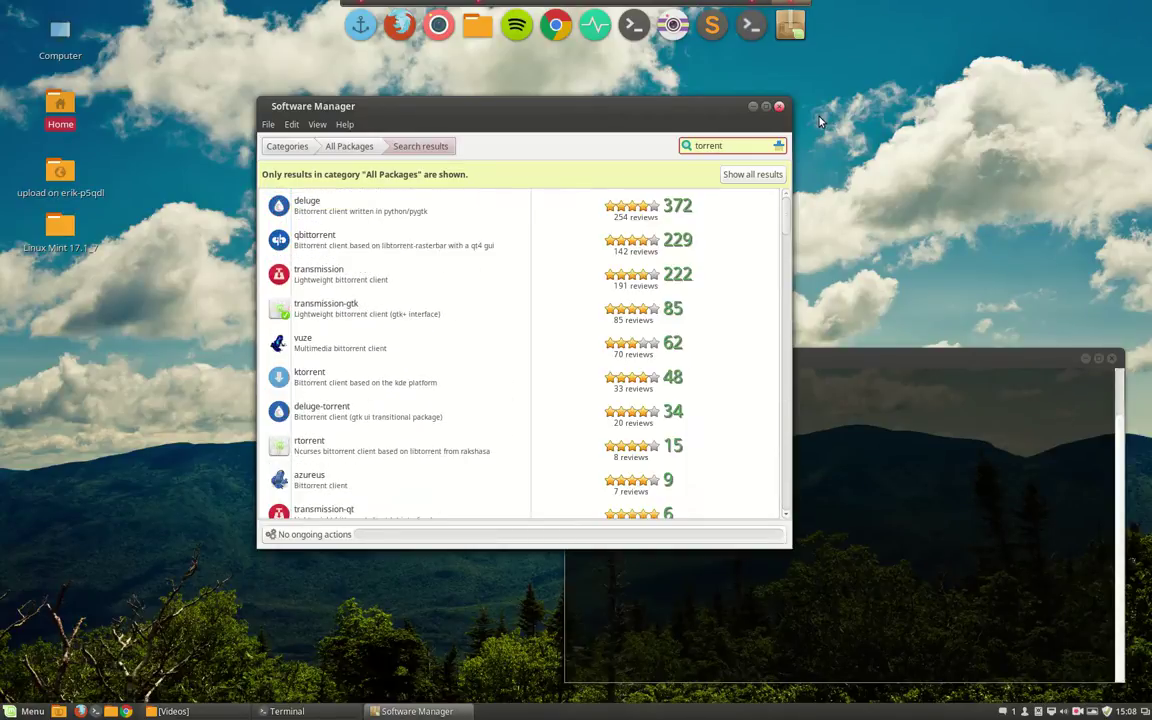
- Replace the search term with 'zip' and review the archive tools it finds
{"action": "double_click", "coordinate": [732, 143]}
{"action": "type", "text": "zip"}
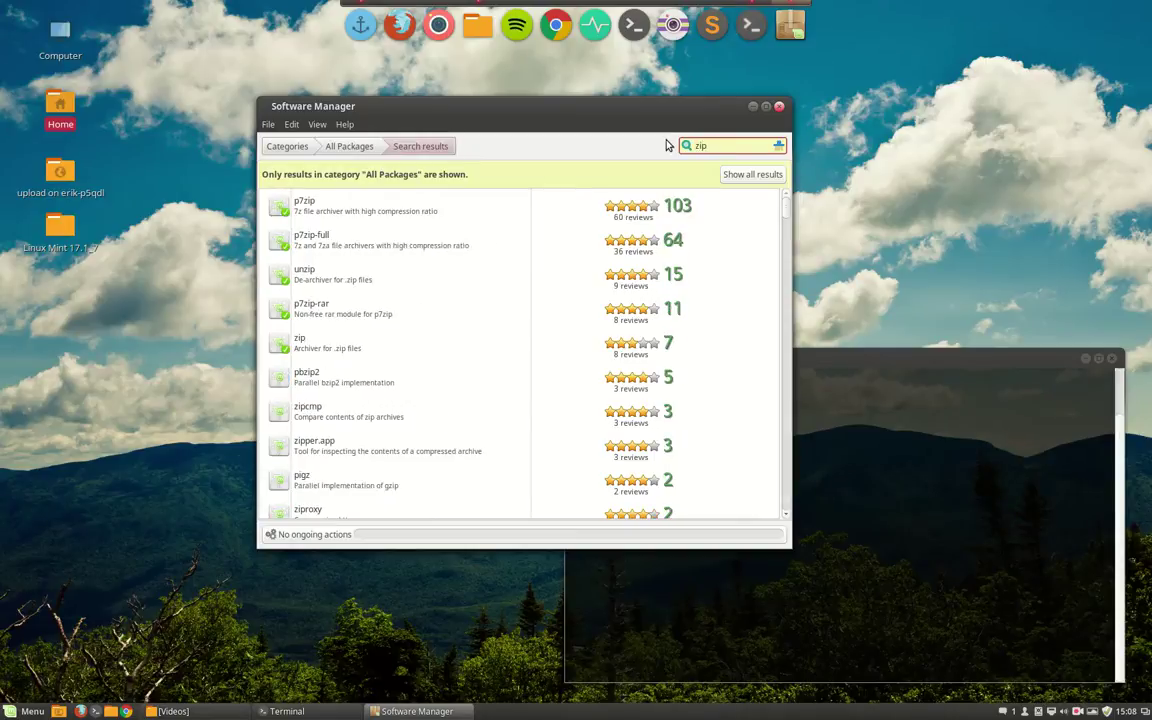
{"action": "scroll", "coordinate": [471, 373], "scroll_direction": "down", "scroll_amount": 5}
{"action": "scroll", "coordinate": [471, 424], "scroll_direction": "up", "scroll_amount": 5}
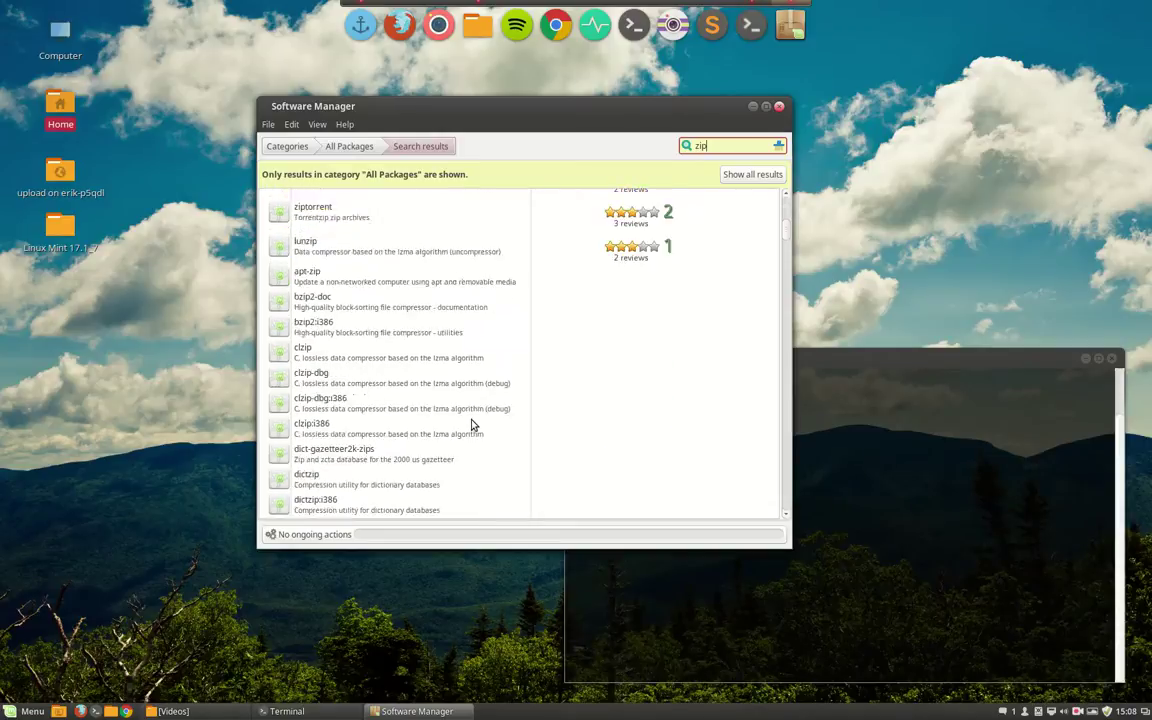